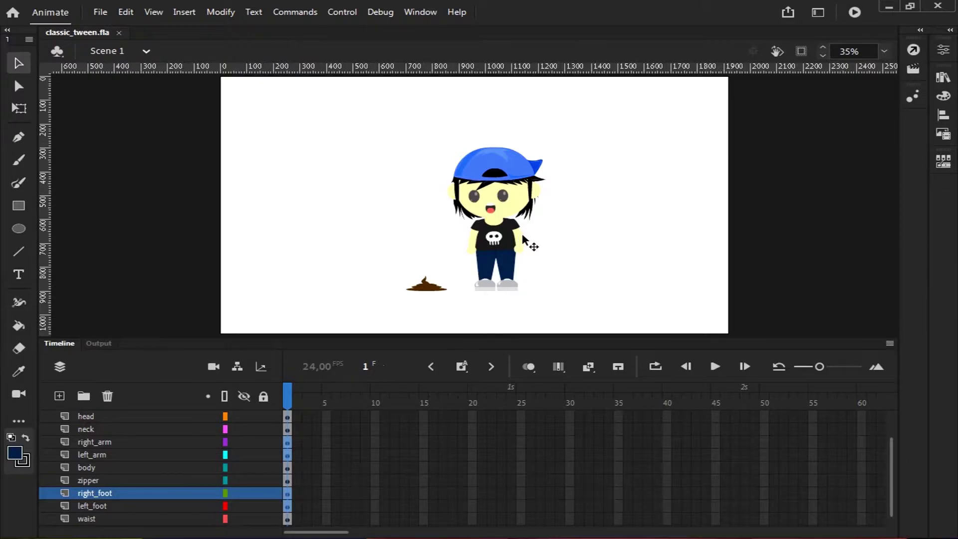
# Select the character's left arm and convert it to a Graphic symbol named 'left arm'.
pyautogui.scroll(3, 522, 237)
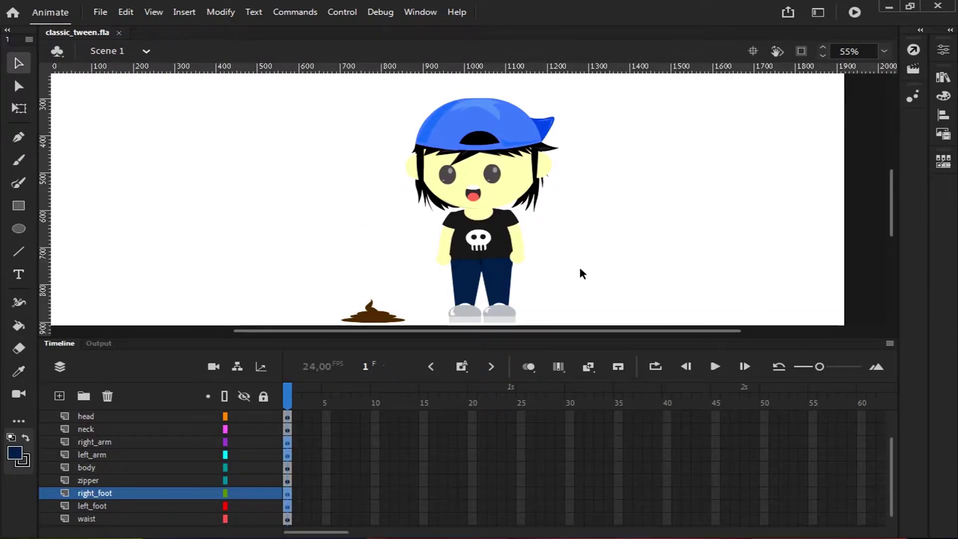
pyautogui.click(520, 231)
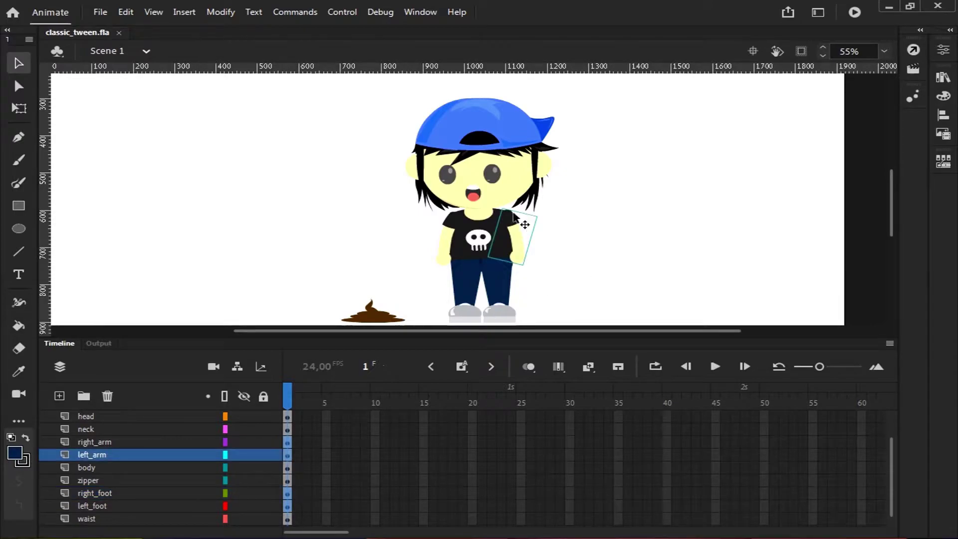
pyautogui.rightClick(518, 244)
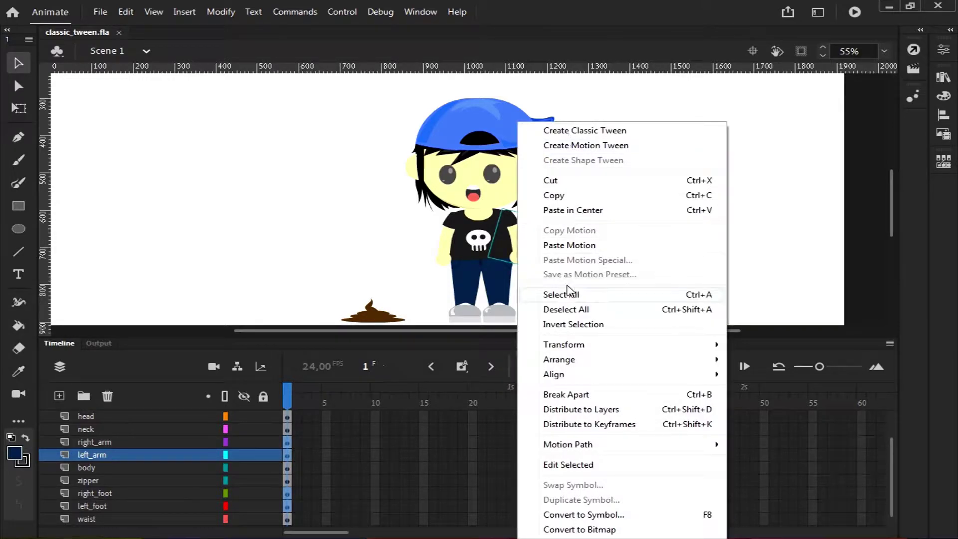
pyautogui.click(623, 514)
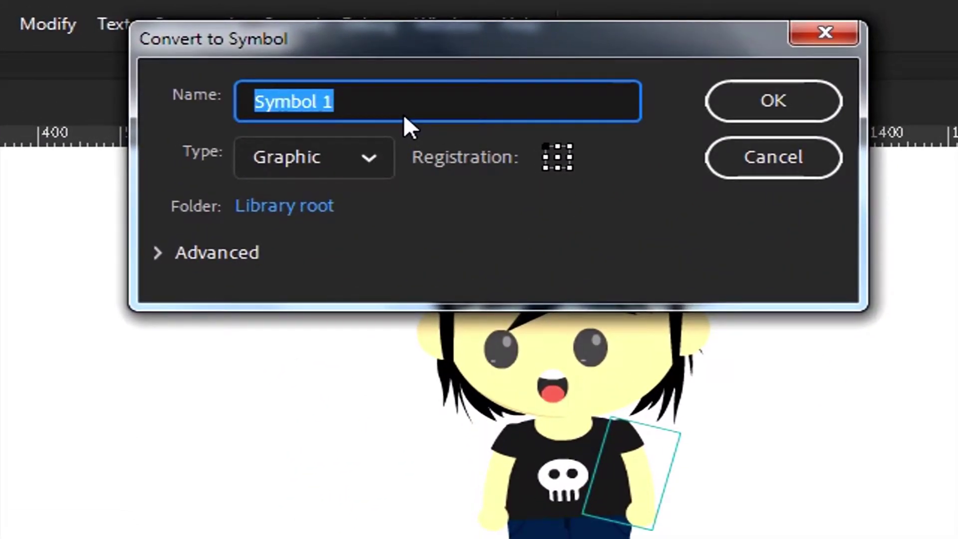
pyautogui.write('left arm')
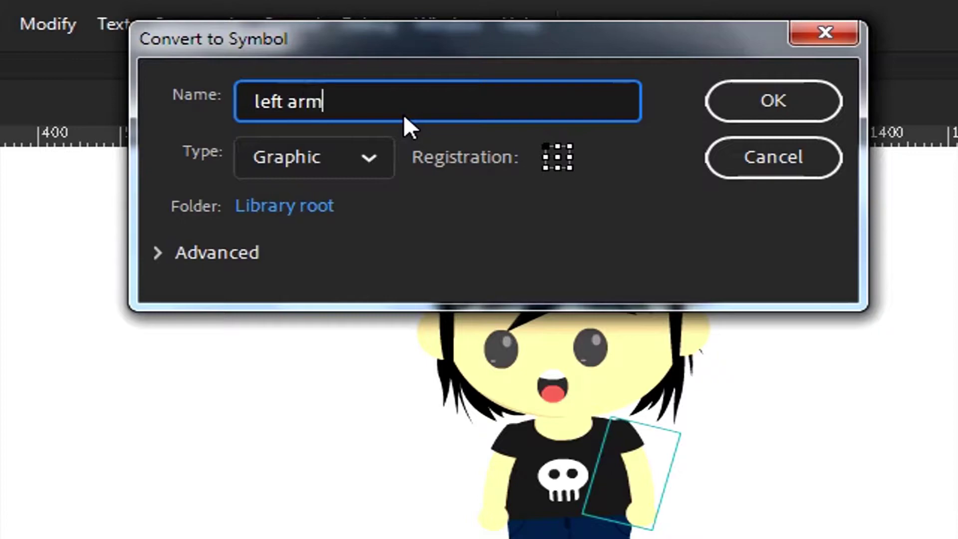
pyautogui.click(351, 150)
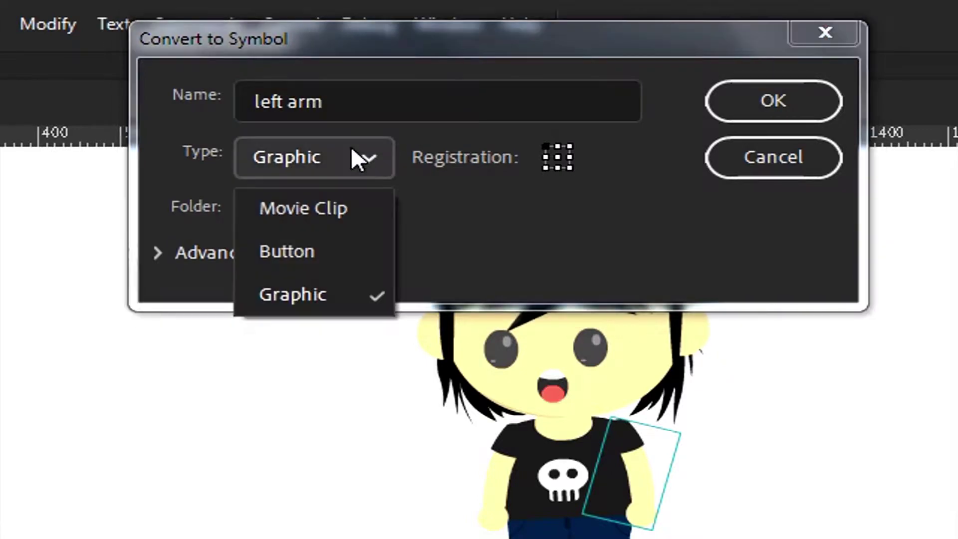
pyautogui.click(312, 295)
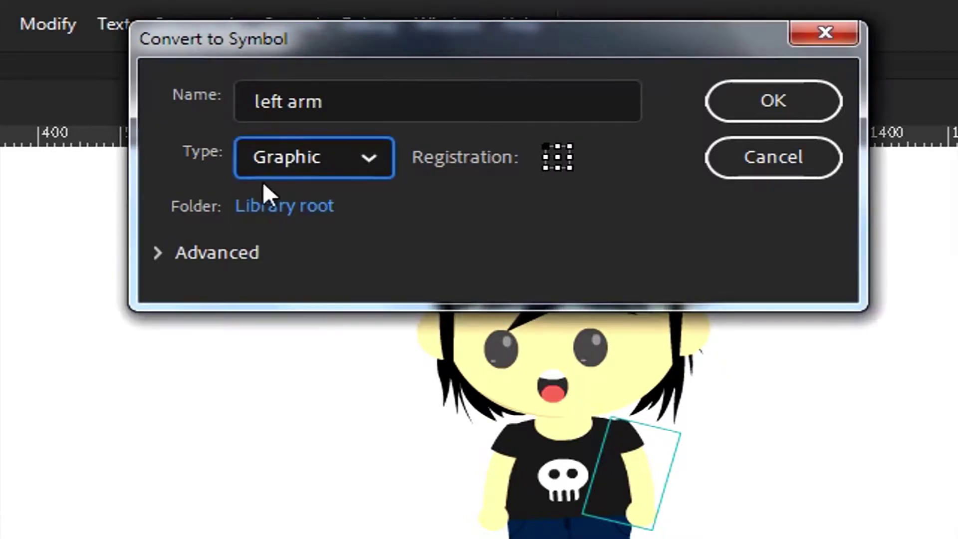
pyautogui.click(755, 106)
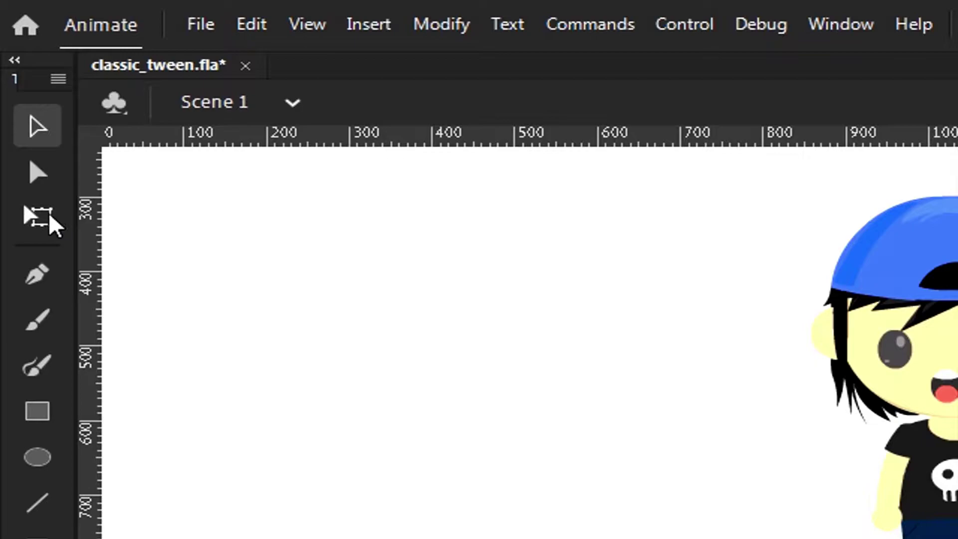
# With Free Transform, move the left arm's pivot point up to the shoulder.
pyautogui.click(45, 230)
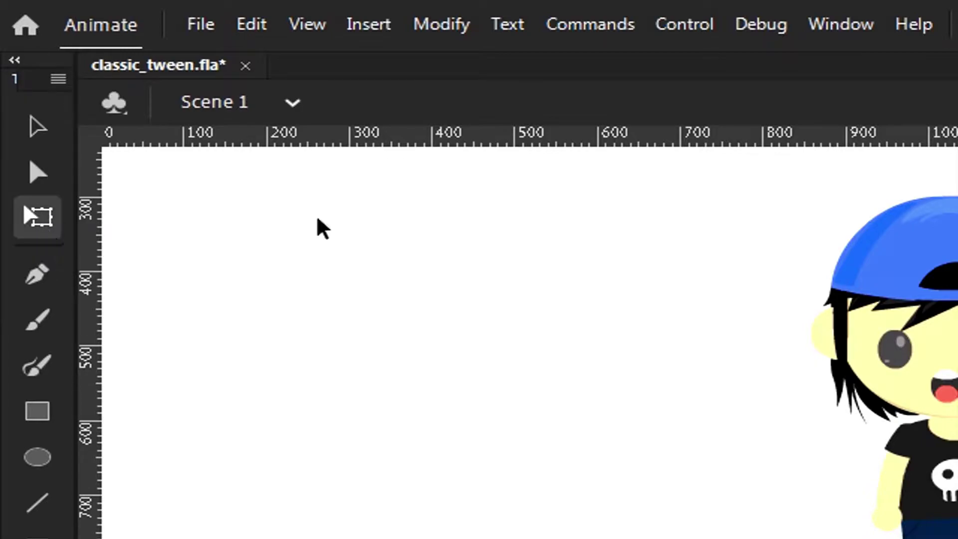
pyautogui.scroll(5, 494, 244)
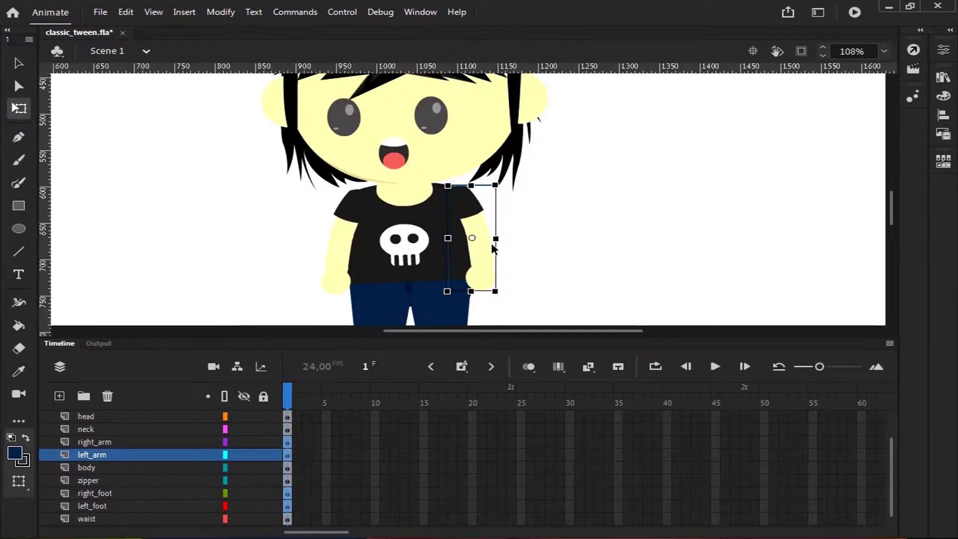
pyautogui.moveTo(503, 296); pyautogui.dragTo(528, 301)
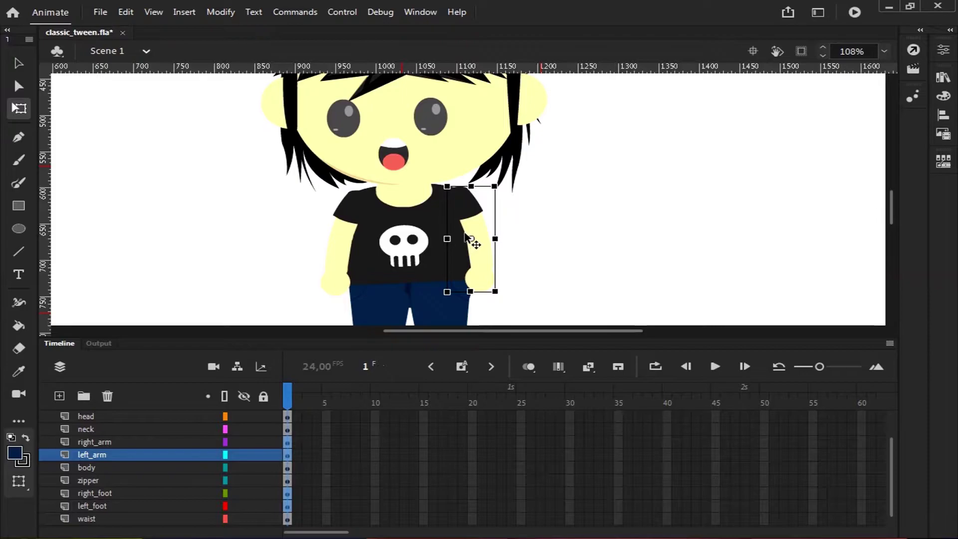
pyautogui.moveTo(471, 239); pyautogui.dragTo(468, 215)
# Swing the left arm up and outward, then rotate it back down to hang beside the body.
pyautogui.moveTo(498, 297); pyautogui.dragTo(616, 205)
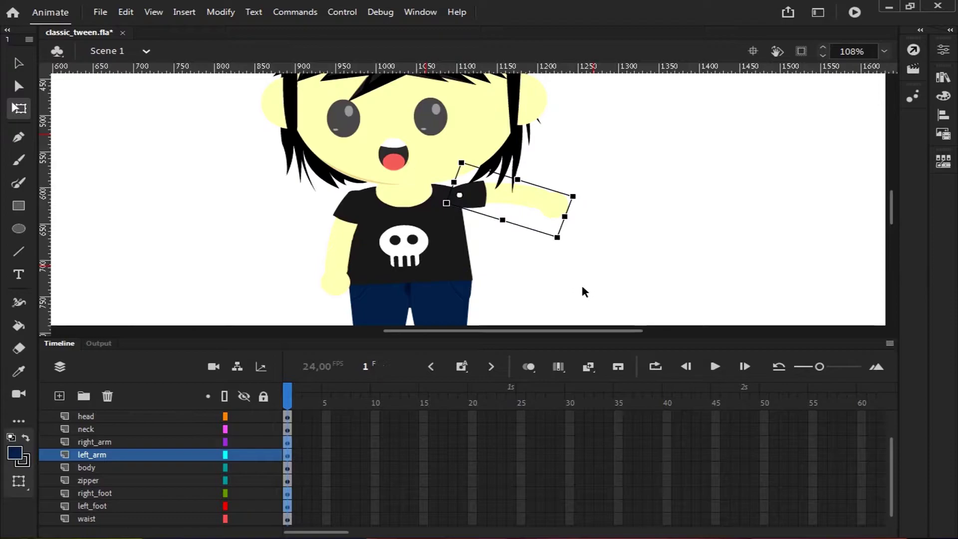
pyautogui.moveTo(566, 252); pyautogui.dragTo(460, 298)
pyautogui.scroll(-1, 571, 194)
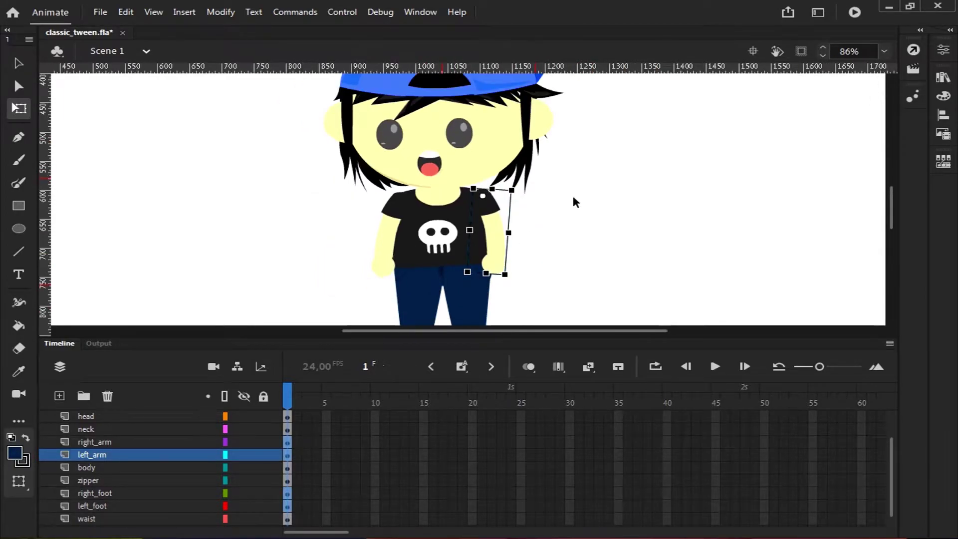
pyautogui.click(553, 196)
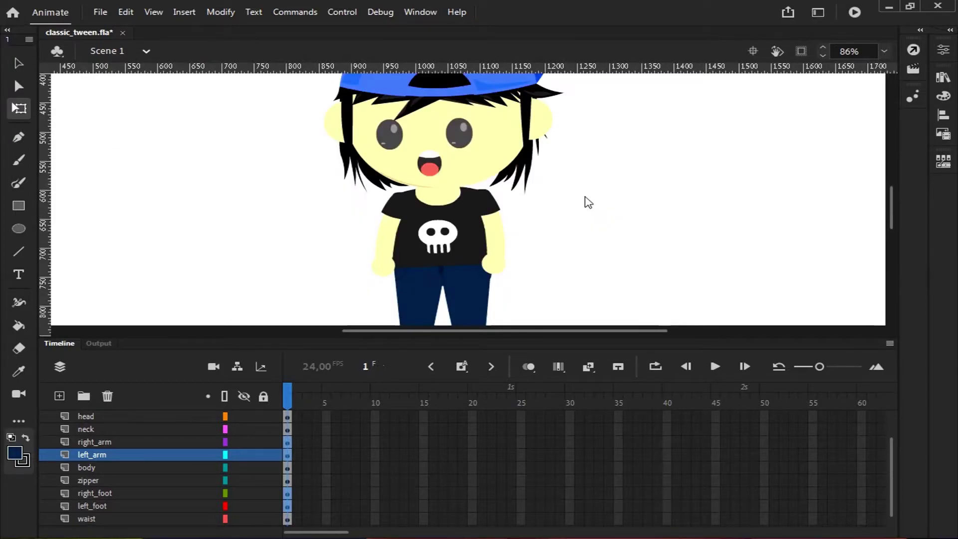
# Convert the eyes, neck, right arm, left leg and zipper into symbols with F8.
pyautogui.scroll(-2, 583, 199)
pyautogui.press('v')
pyautogui.rightClick(551, 119)
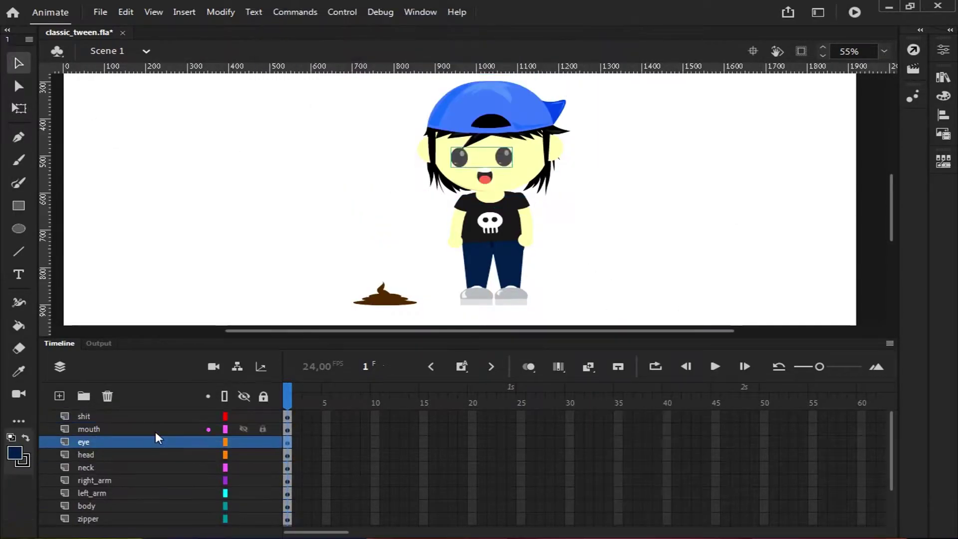
pyautogui.click(150, 428)
pyautogui.press('F8')
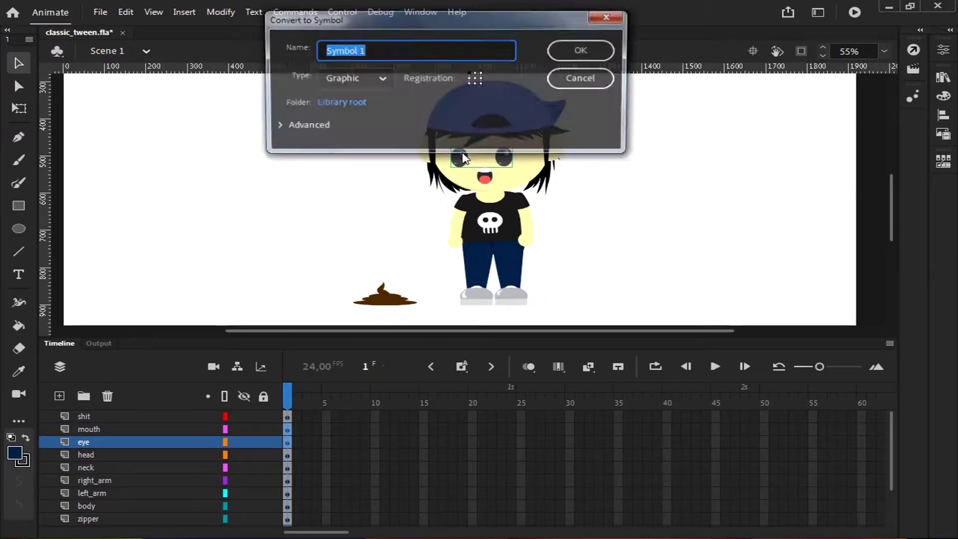
pyautogui.press('Return')
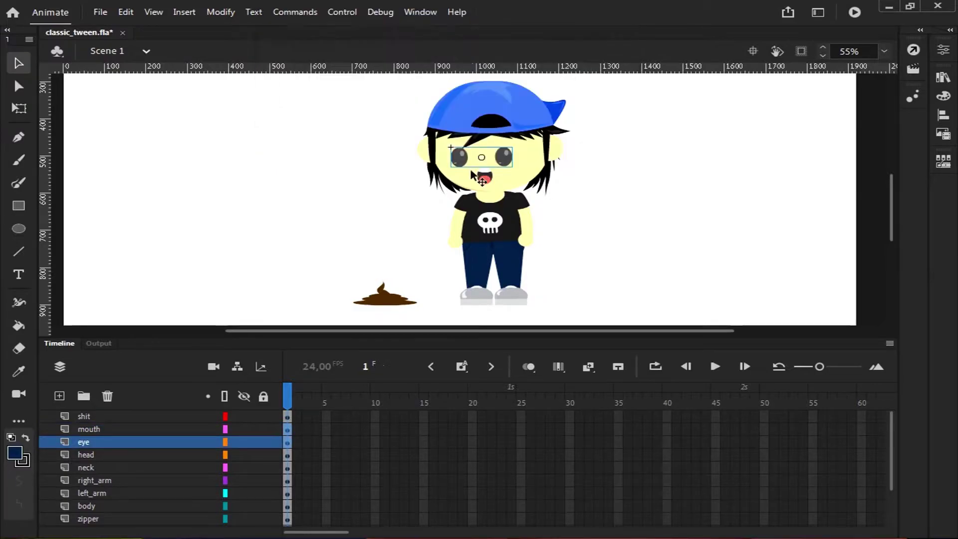
pyautogui.write('ne')
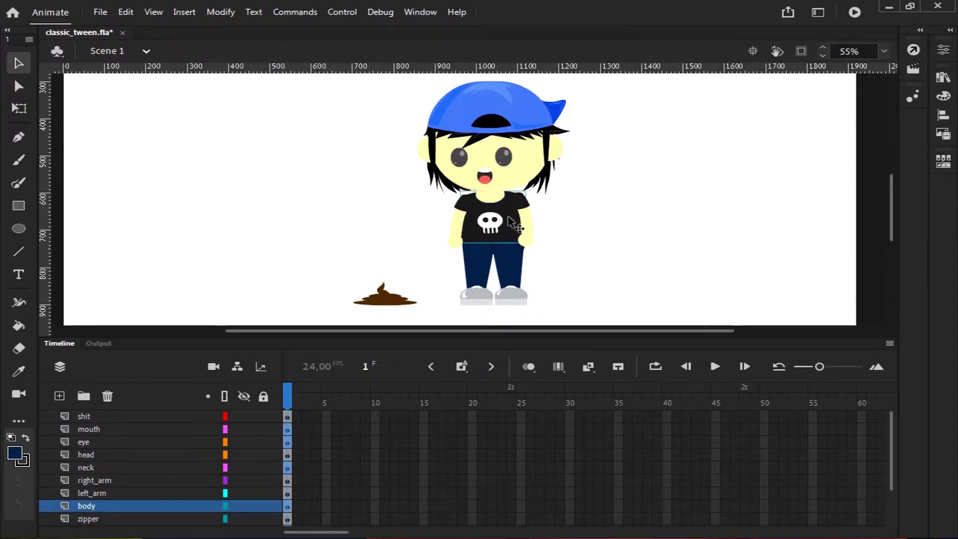
pyautogui.click(451, 220)
pyautogui.press('F8')
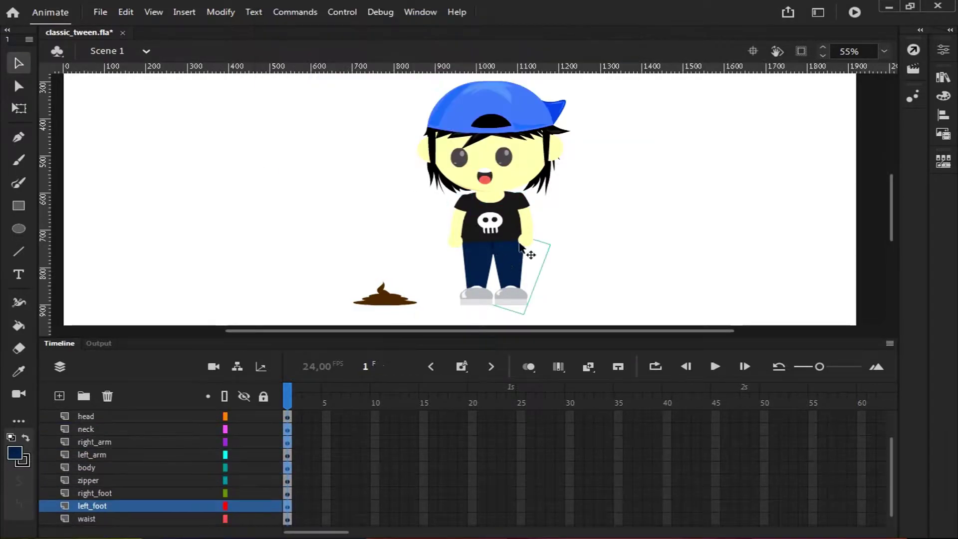
pyautogui.press('F8')
pyautogui.write('left')
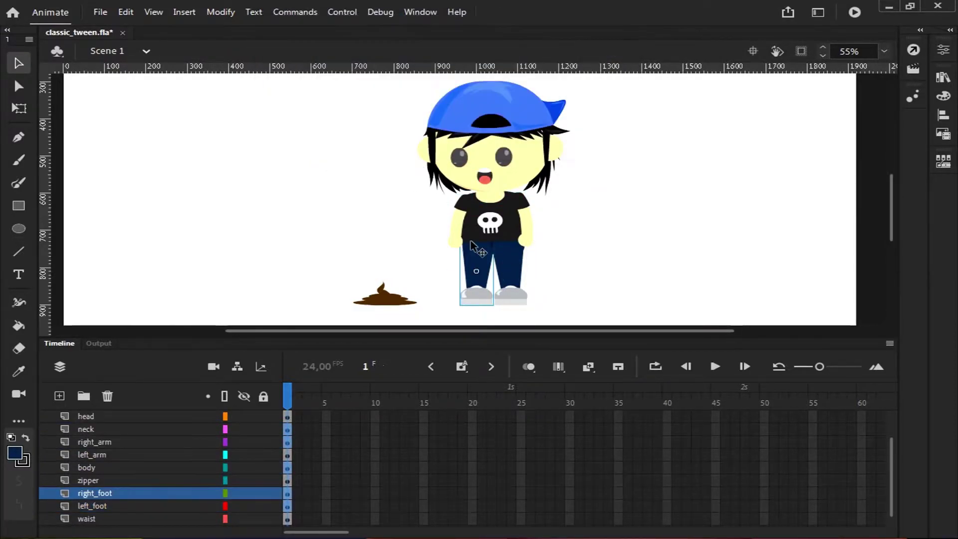
pyautogui.press('F8')
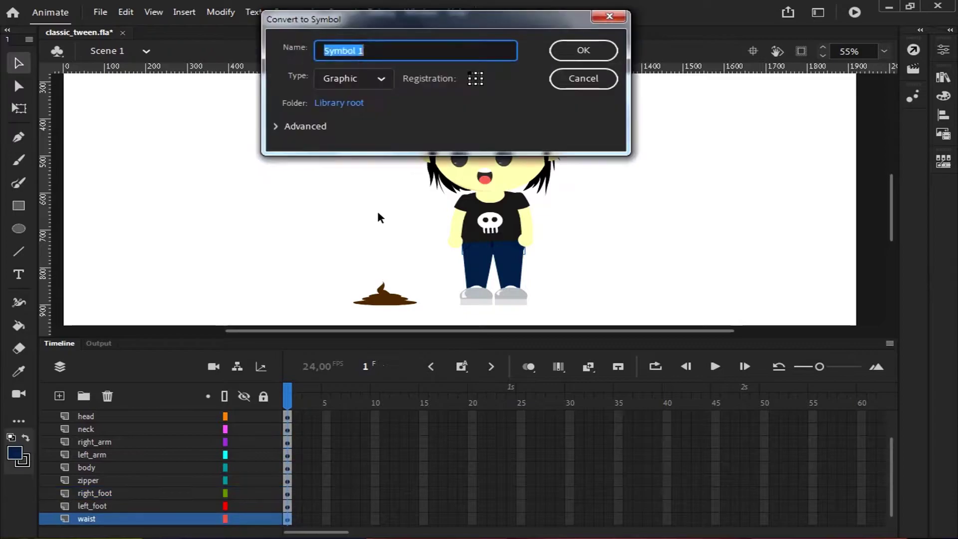
pyautogui.press('Return')
pyautogui.press('F8')
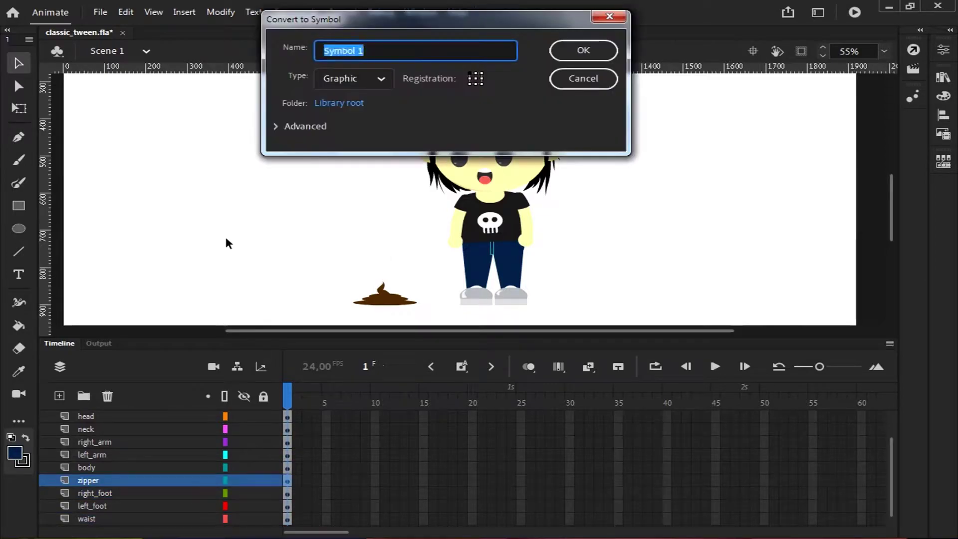
pyautogui.press('Return')
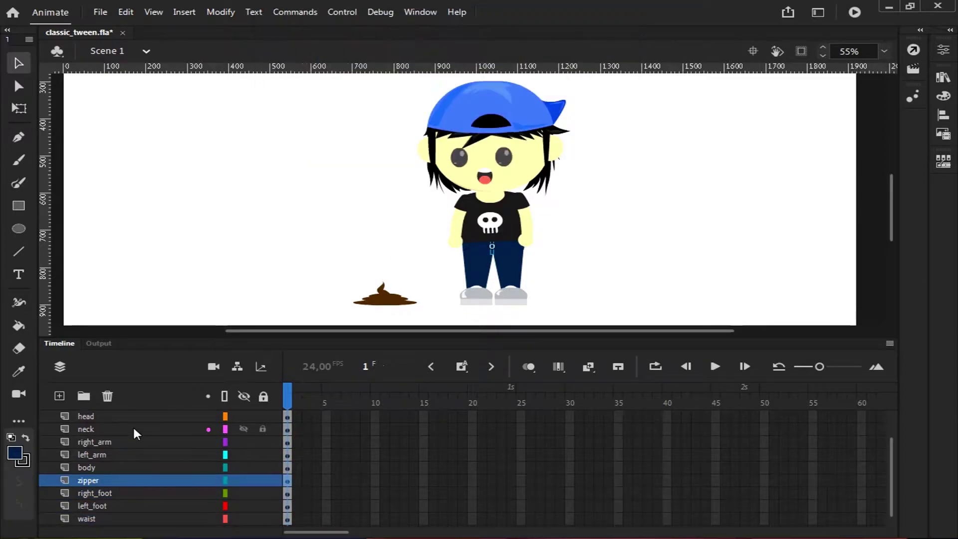
pyautogui.scroll(3, 133, 432)
# With Free Transform, adjust the joint pivots of the right arm and both legs.
pyautogui.press('q')
pyautogui.click(456, 225)
pyautogui.scroll(4, 456, 226)
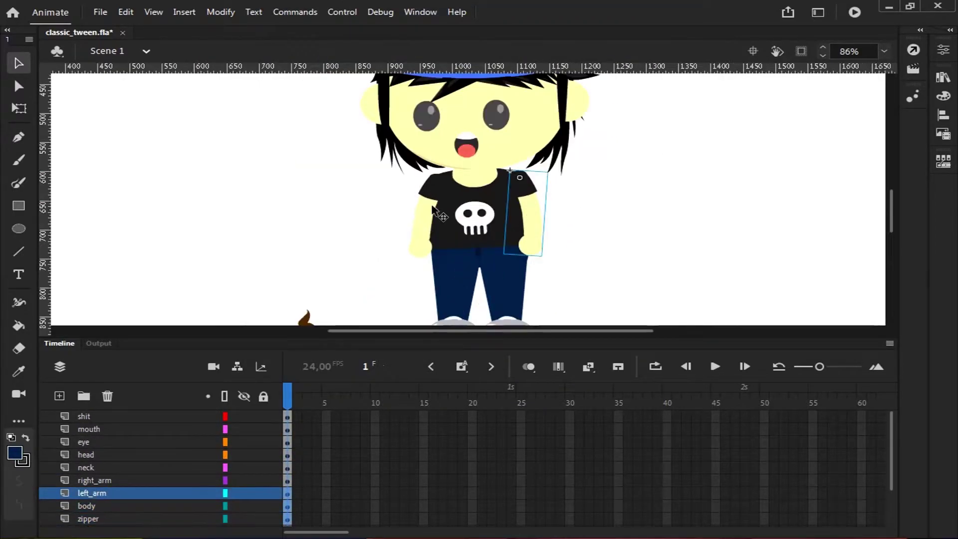
pyautogui.scroll(-3, 445, 293)
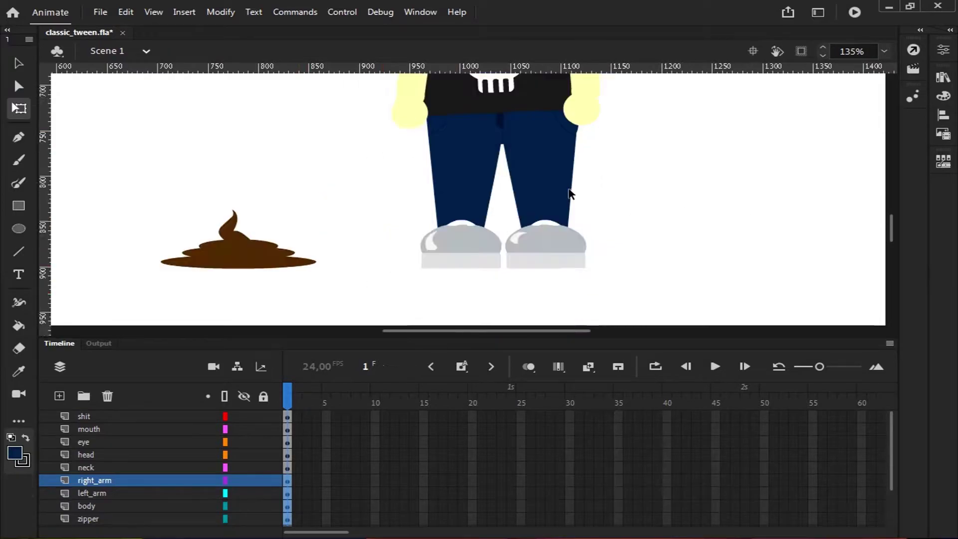
pyautogui.scroll(1, 540, 199)
pyautogui.click(540, 199)
pyautogui.click(469, 210)
pyautogui.scroll(-1, 525, 268)
pyautogui.click(524, 268)
pyautogui.moveTo(589, 270); pyautogui.dragTo(726, 231)
# Adjust the neck and head pivots, then deselect the head.
pyautogui.scroll(4, 649, 229)
pyautogui.click(494, 230)
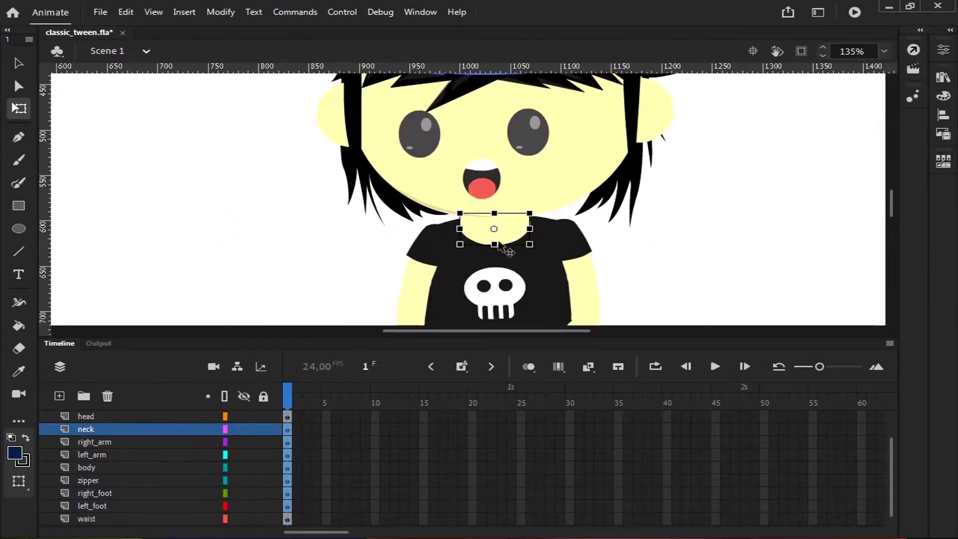
pyautogui.scroll(2, 662, 237)
pyautogui.click(662, 235)
pyautogui.scroll(-2, 663, 240)
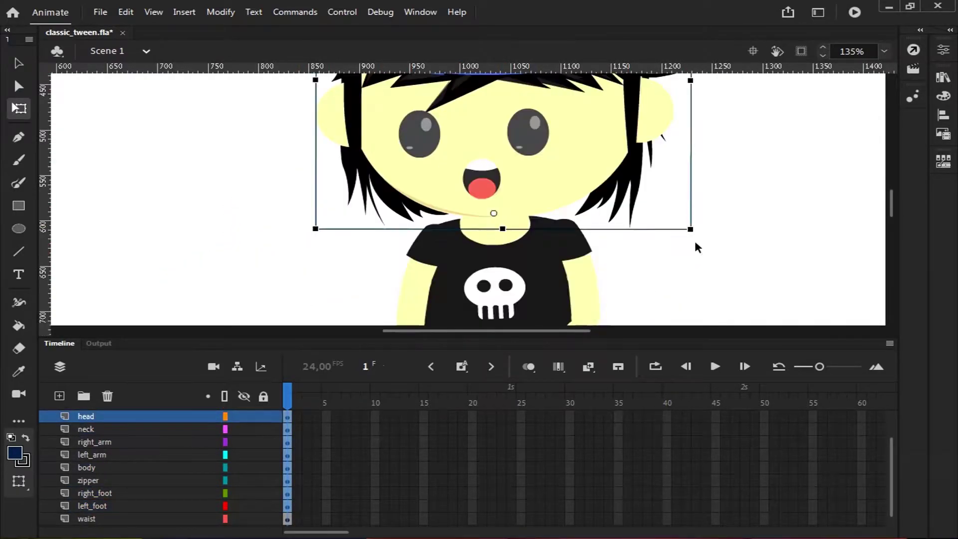
pyautogui.moveTo(692, 243); pyautogui.dragTo(699, 272)
pyautogui.press('v')
pyautogui.scroll(-4, 298, 187)
pyautogui.click(298, 187)
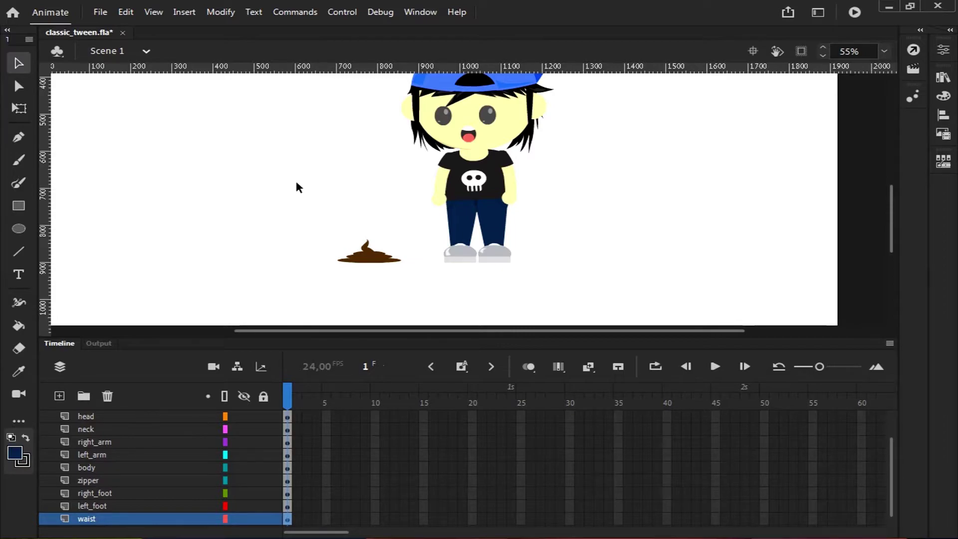
# Add keyframes at frame 25 on every layer, from head through waist plus poop, mouth and eyes.
pyautogui.moveTo(526, 414); pyautogui.dragTo(521, 497)
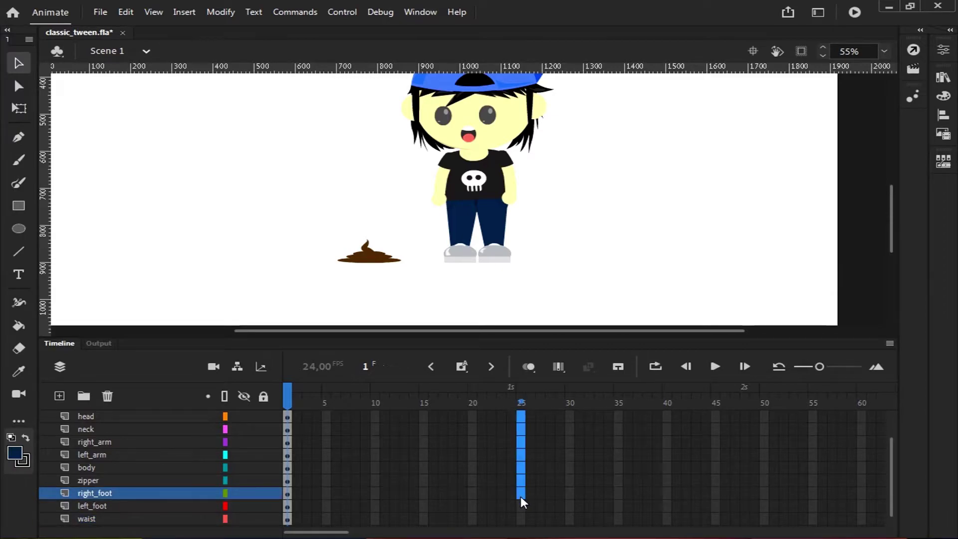
pyautogui.press('F6')
pyautogui.click(520, 515)
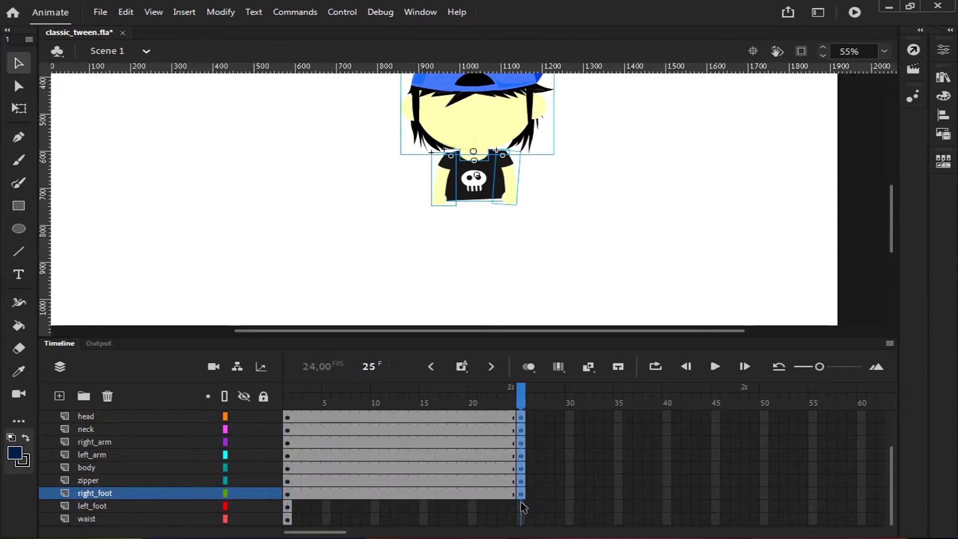
pyautogui.press('F6')
pyautogui.scroll(3, 541, 458)
pyautogui.moveTo(521, 443); pyautogui.dragTo(522, 416)
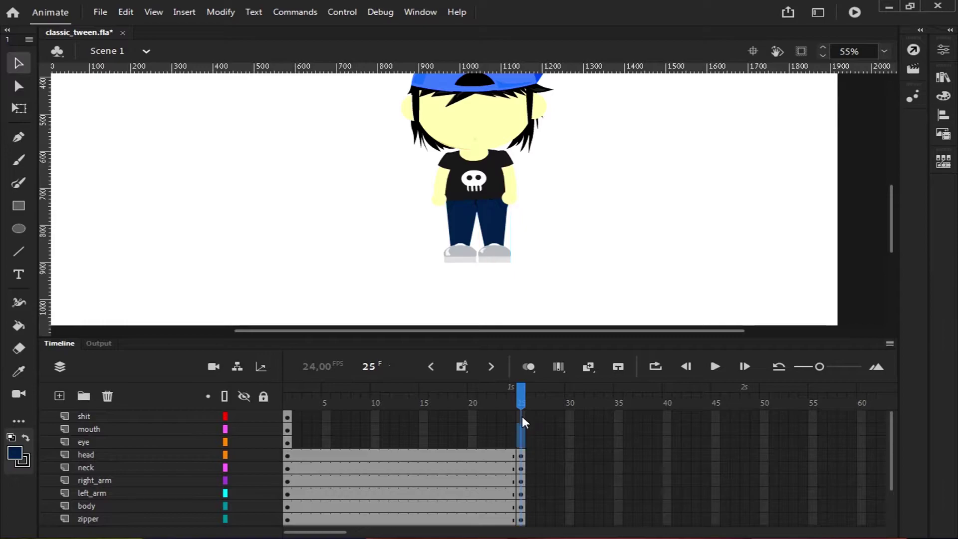
pyautogui.press('F6')
# Scrub the timeline to preview poses, then select frames 1–24 on the body-part layers.
pyautogui.scroll(3, 556, 277)
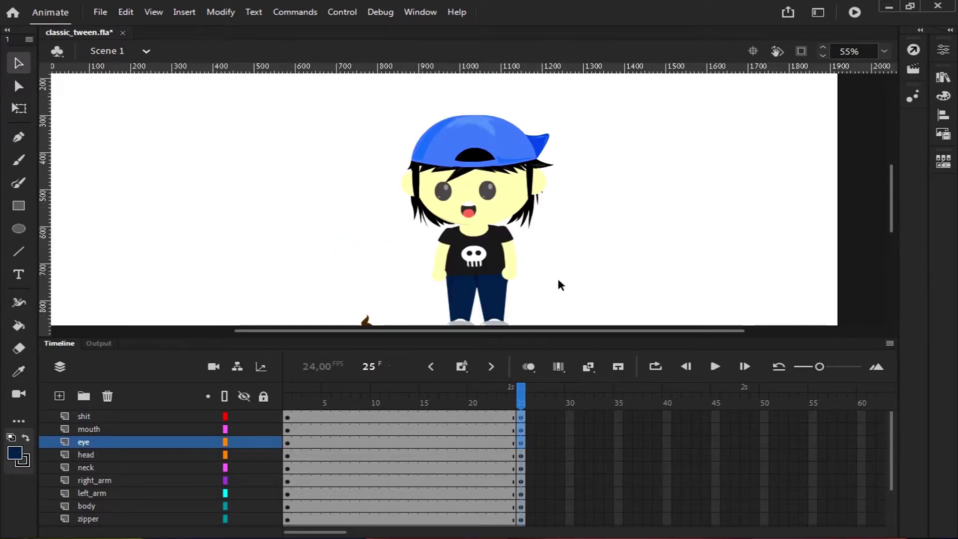
pyautogui.moveTo(287, 394); pyautogui.dragTo(375, 394)
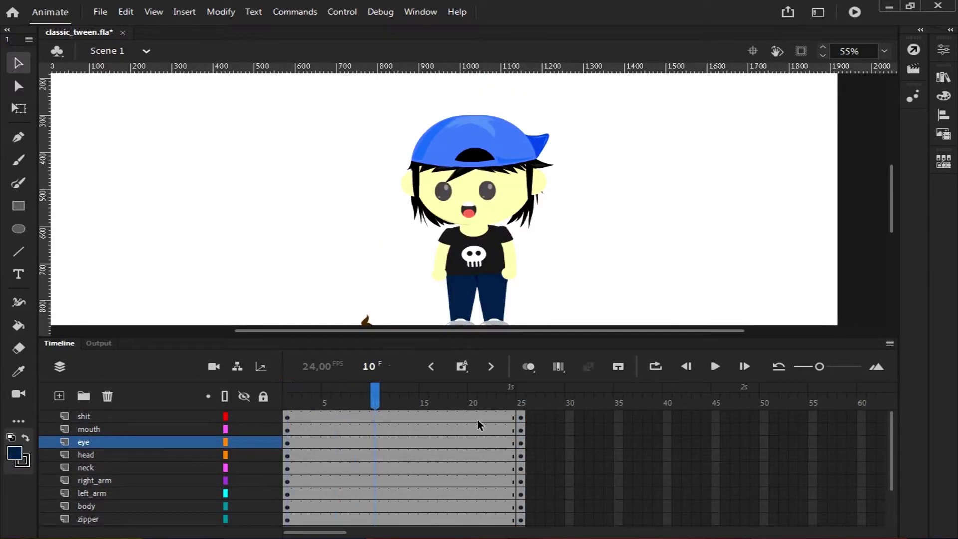
pyautogui.scroll(-2, 653, 455)
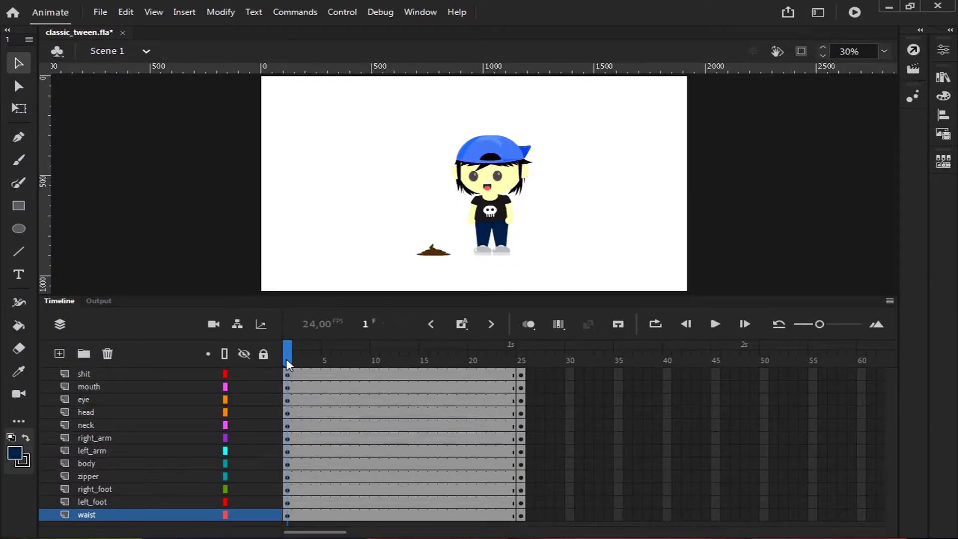
pyautogui.moveTo(286, 358); pyautogui.dragTo(262, 363)
pyautogui.moveTo(285, 382); pyautogui.dragTo(513, 514)
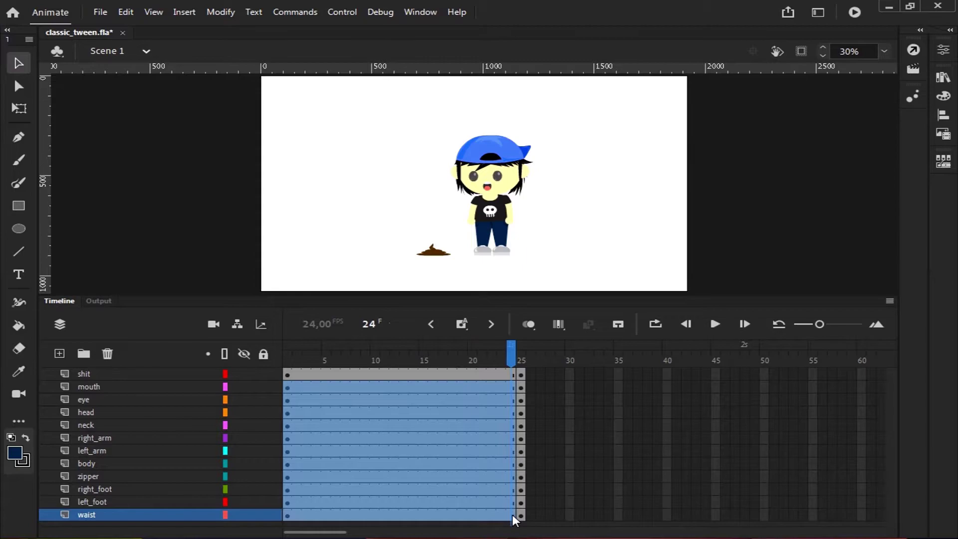
# Create classic tweens on the selected frames and move the playhead to frame 25.
pyautogui.rightClick(453, 449)
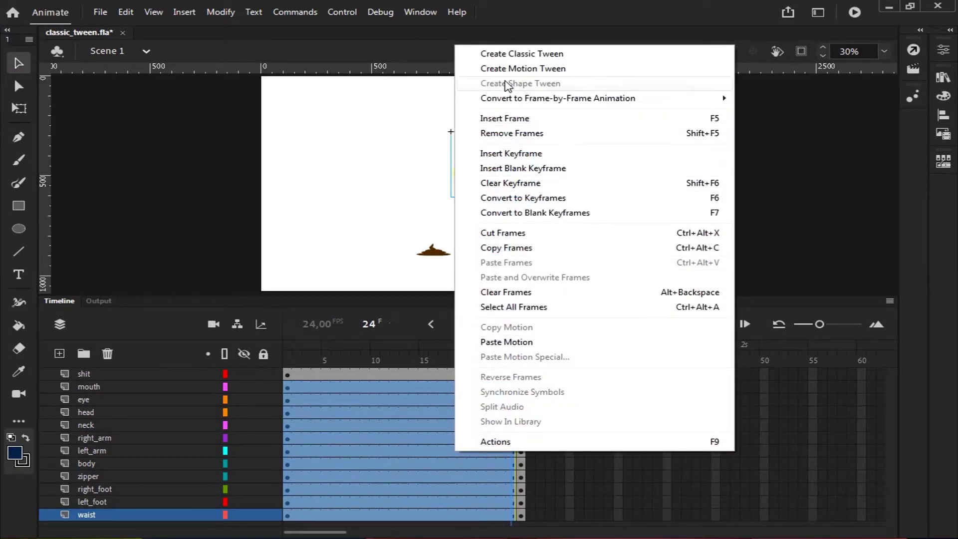
pyautogui.click(595, 61)
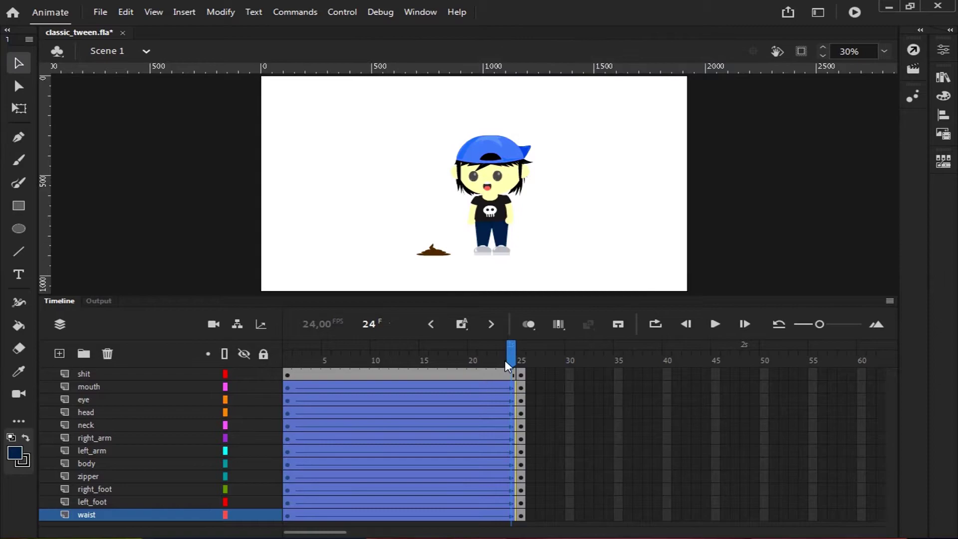
pyautogui.moveTo(515, 369)
pyautogui.mouseDown()
pyautogui.moveTo(448, 372)
pyautogui.moveTo(519, 373)
pyautogui.mouseUp()
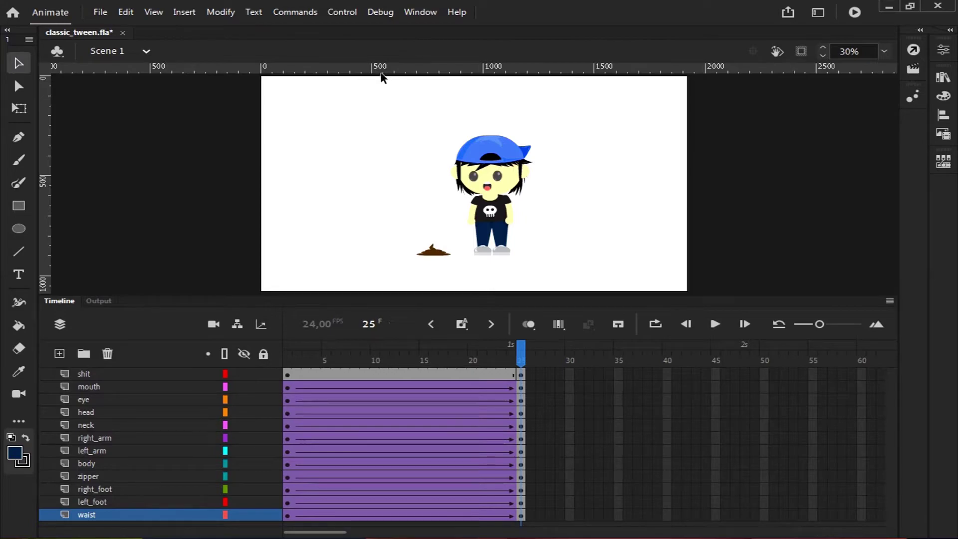
# Add a horizontal ground guide and a vertical guide aligned with the character's centre.
pyautogui.moveTo(379, 71); pyautogui.dragTo(379, 255)
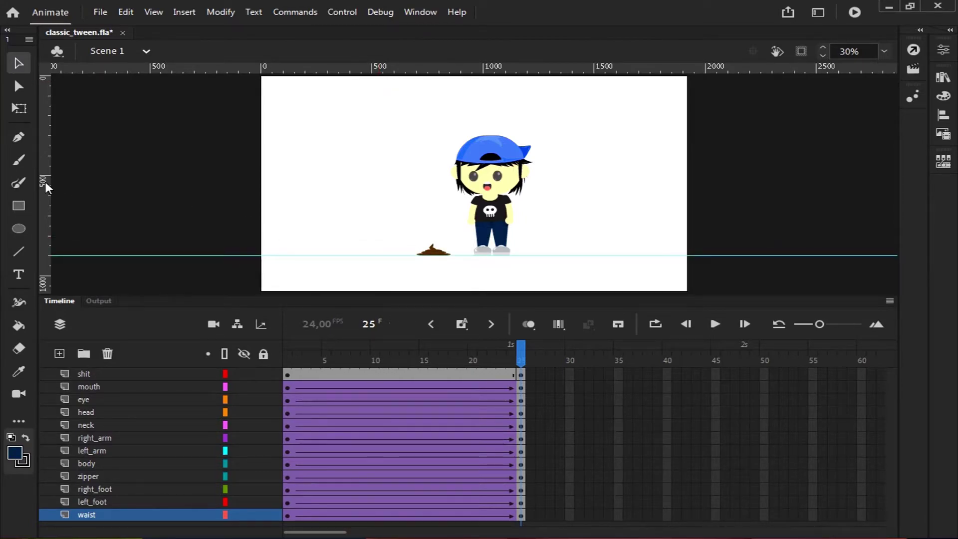
pyautogui.moveTo(45, 182); pyautogui.dragTo(474, 195)
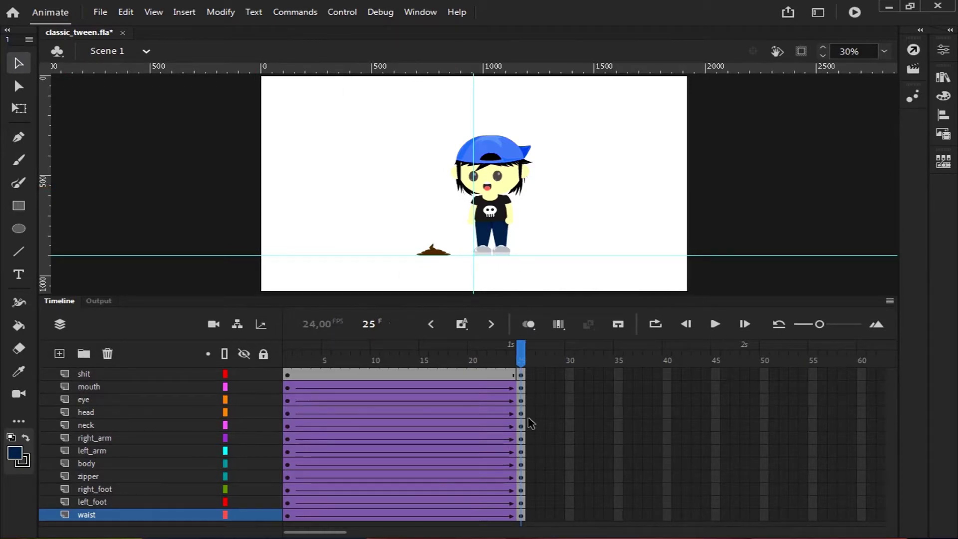
pyautogui.scroll(3, 499, 282)
pyautogui.press('q')
pyautogui.click(486, 150)
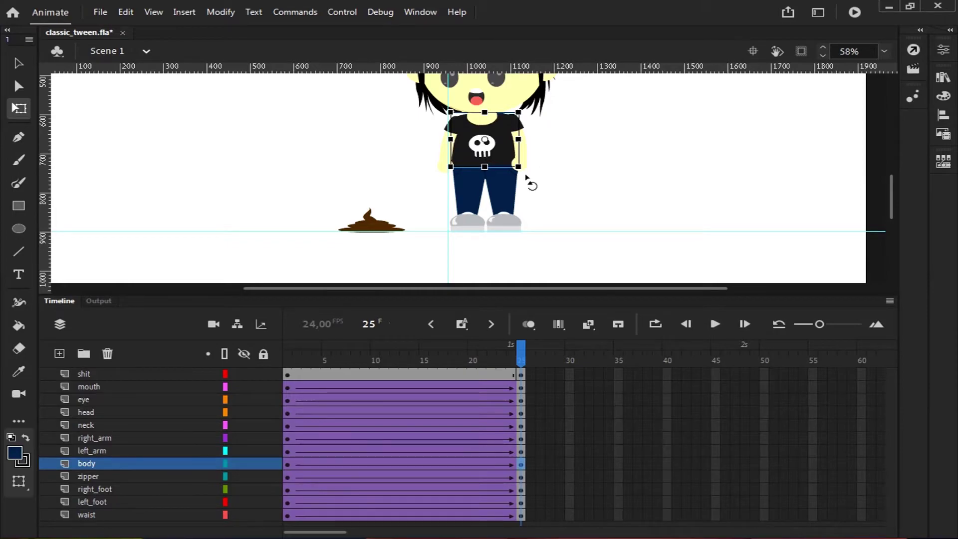
pyautogui.moveTo(448, 190); pyautogui.dragTo(450, 190)
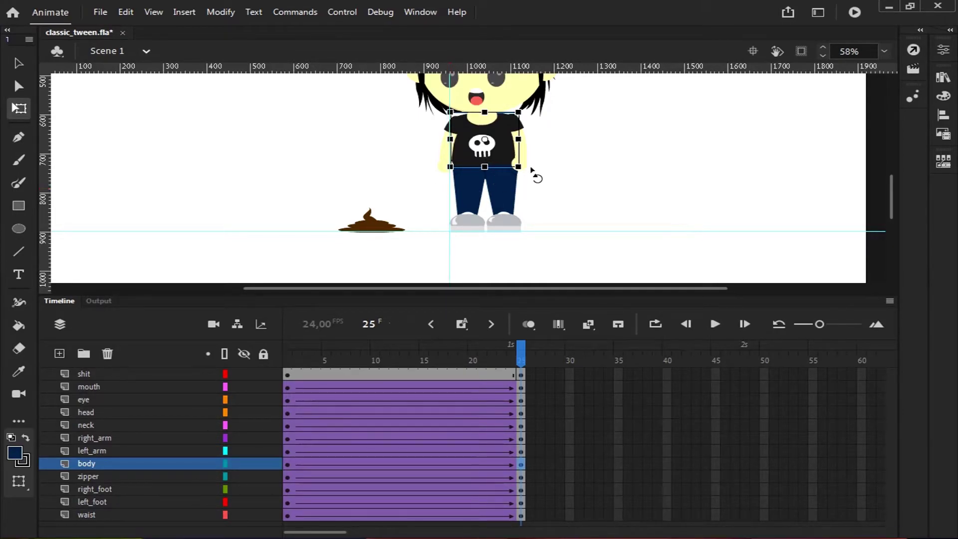
# At frame 25, tilt the body into a lean and straighten the right leg vertically.
pyautogui.moveTo(525, 172); pyautogui.dragTo(551, 150)
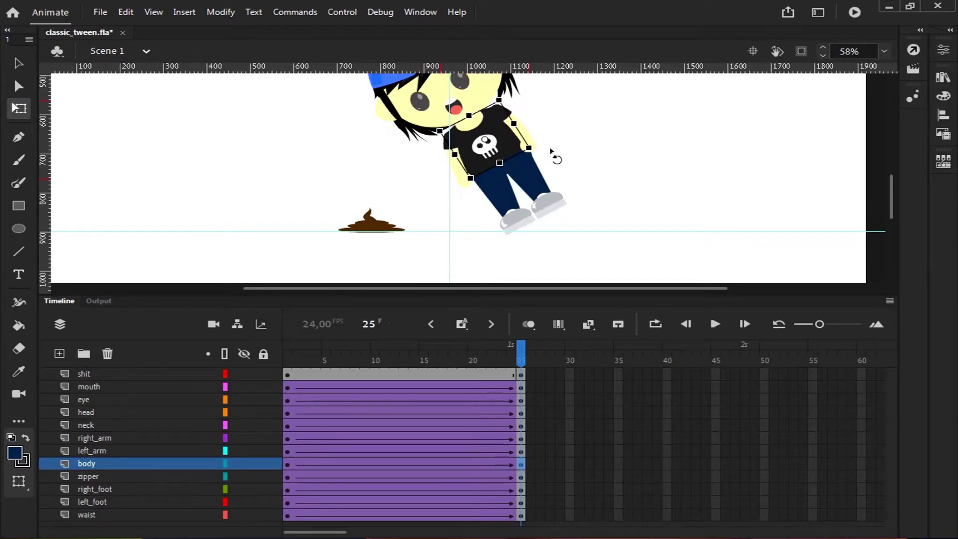
pyautogui.click(504, 202)
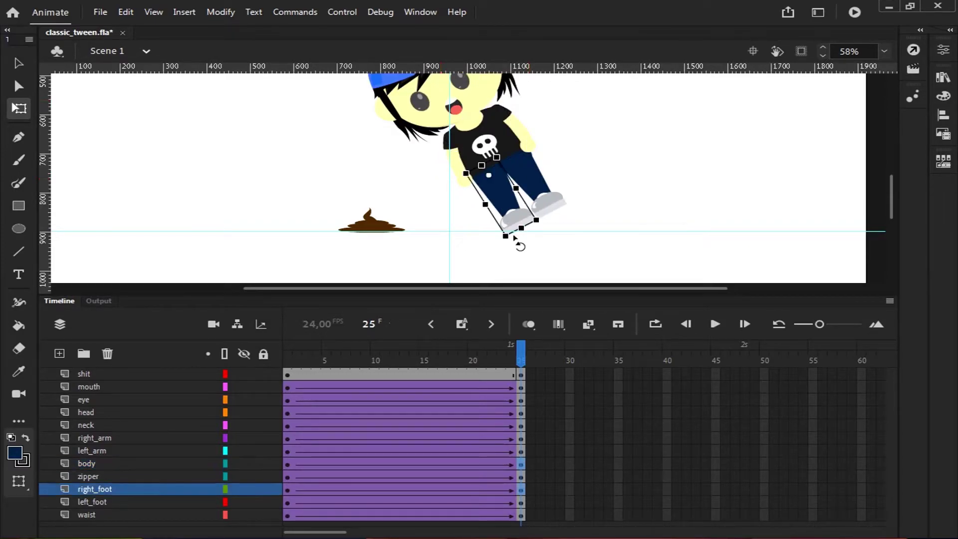
pyautogui.moveTo(508, 242); pyautogui.dragTo(474, 246)
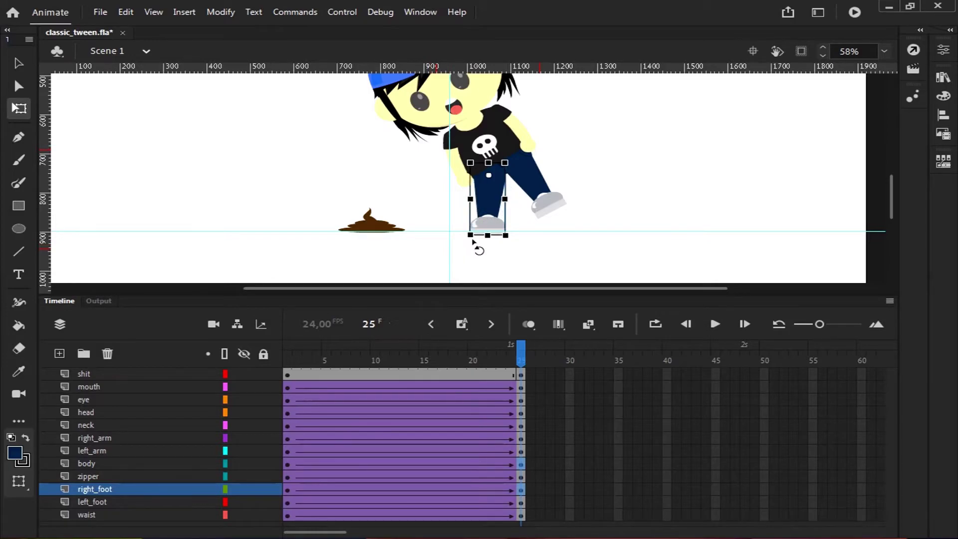
pyautogui.moveTo(497, 138)
pyautogui.mouseDown()
pyautogui.moveTo(485, 133)
pyautogui.moveTo(473, 150)
pyautogui.moveTo(487, 148)
pyautogui.mouseUp()
pyautogui.scroll(3, 479, 200)
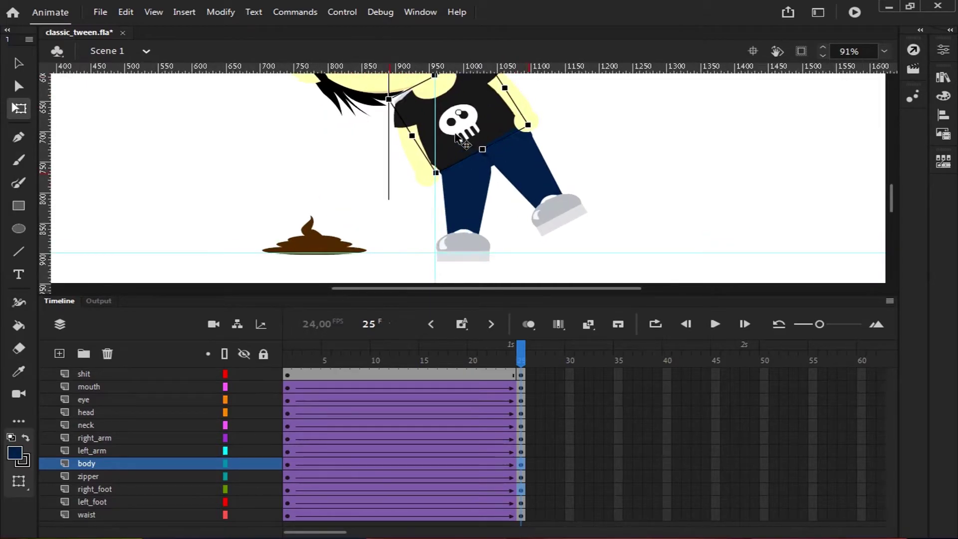
pyautogui.scroll(-4, 459, 140)
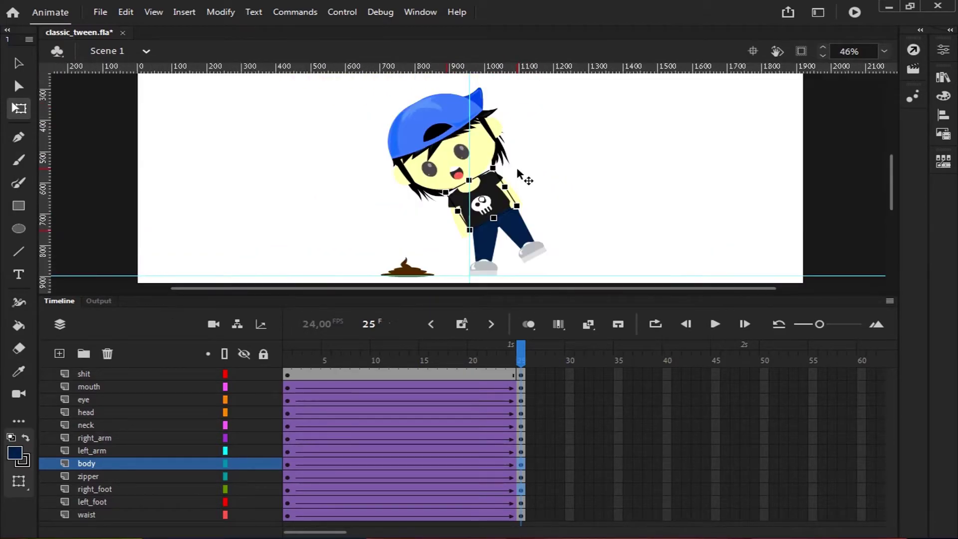
pyautogui.scroll(2, 499, 189)
pyautogui.scroll(-2, 478, 202)
pyautogui.scroll(2, 545, 187)
pyautogui.click(547, 188)
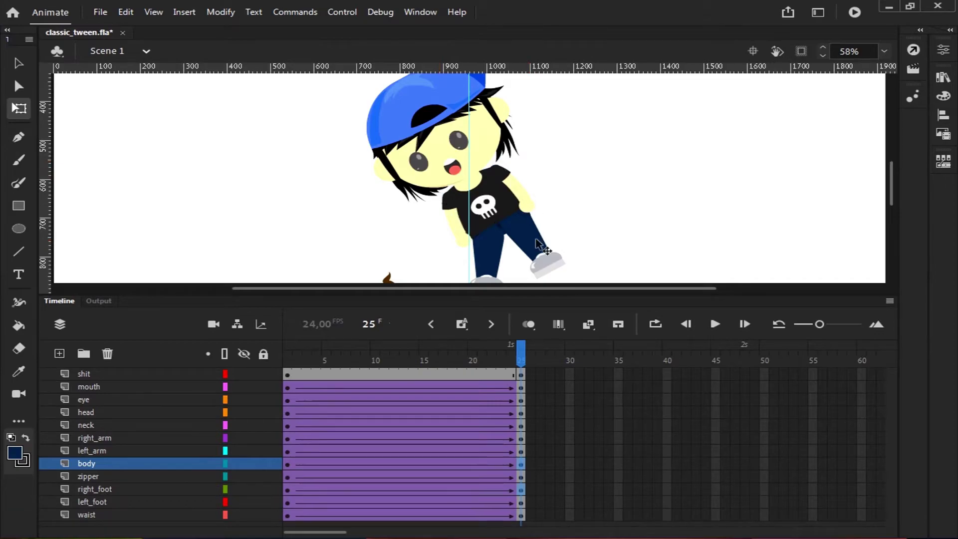
# Raise the left arm, swing the right arm outward, and kick the left leg out near horizontal.
pyautogui.click(532, 207)
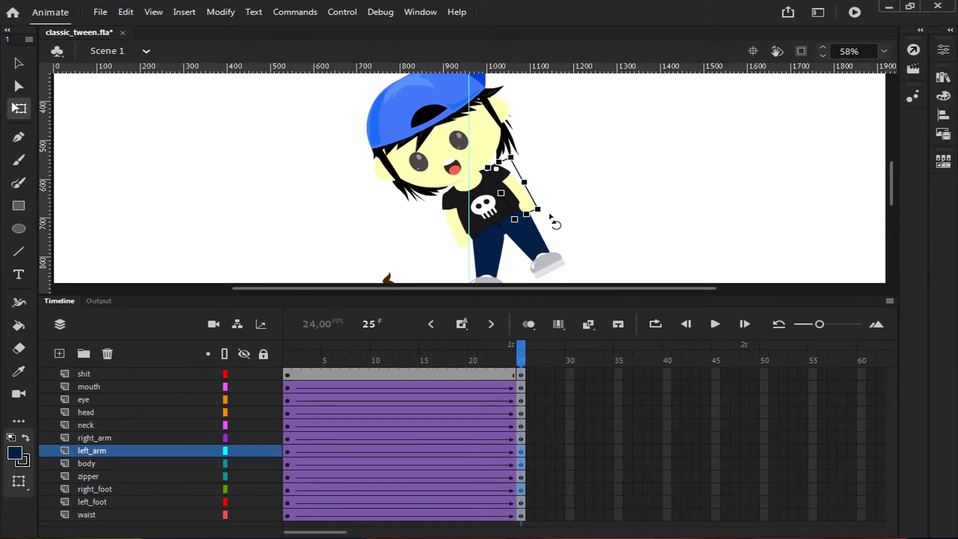
pyautogui.moveTo(556, 206); pyautogui.dragTo(580, 94)
pyautogui.click(463, 246)
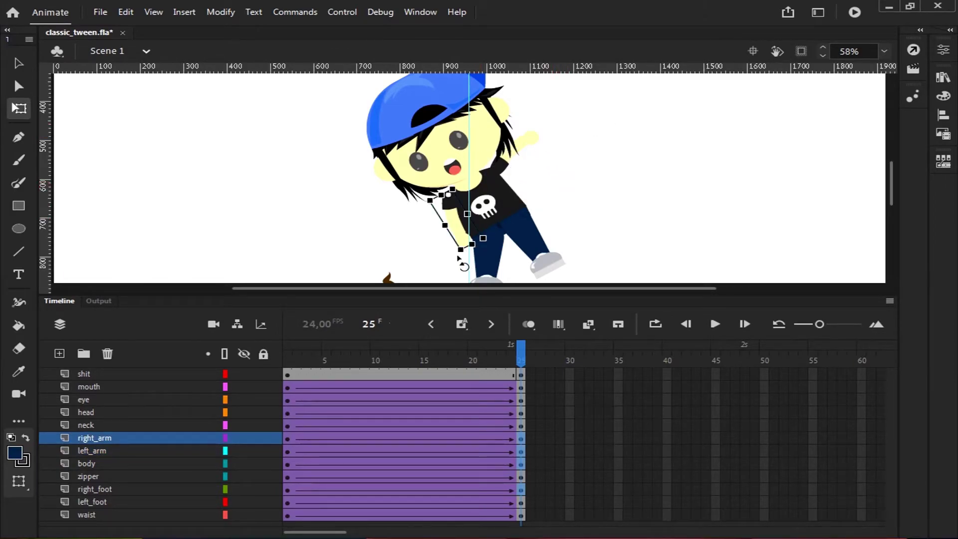
pyautogui.moveTo(460, 258); pyautogui.dragTo(351, 207)
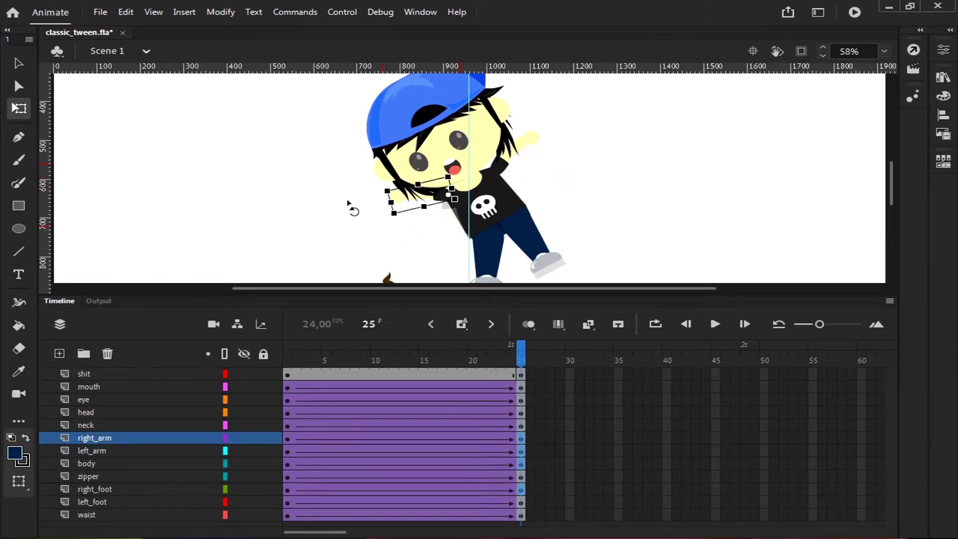
pyautogui.click(533, 250)
pyautogui.moveTo(586, 272); pyautogui.dragTo(616, 210)
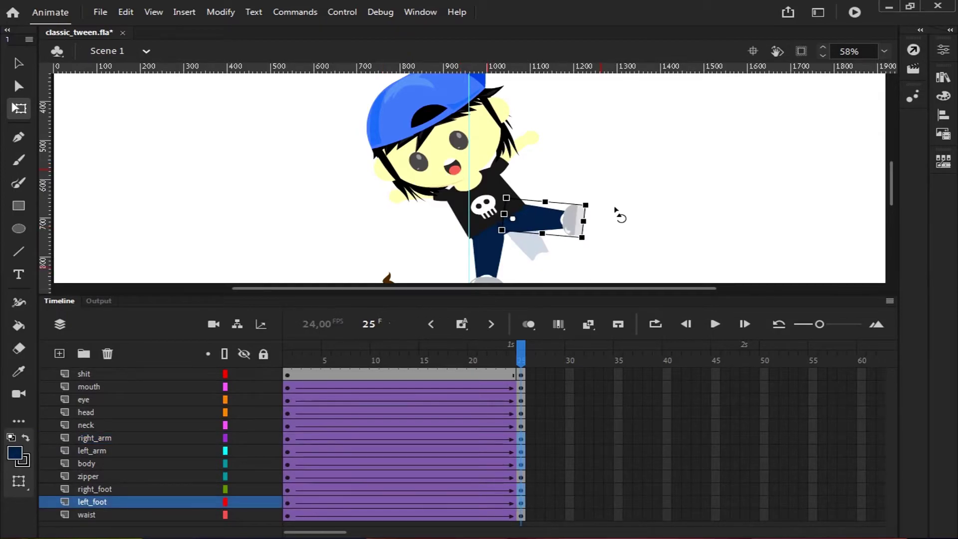
pyautogui.moveTo(614, 208); pyautogui.dragTo(617, 220)
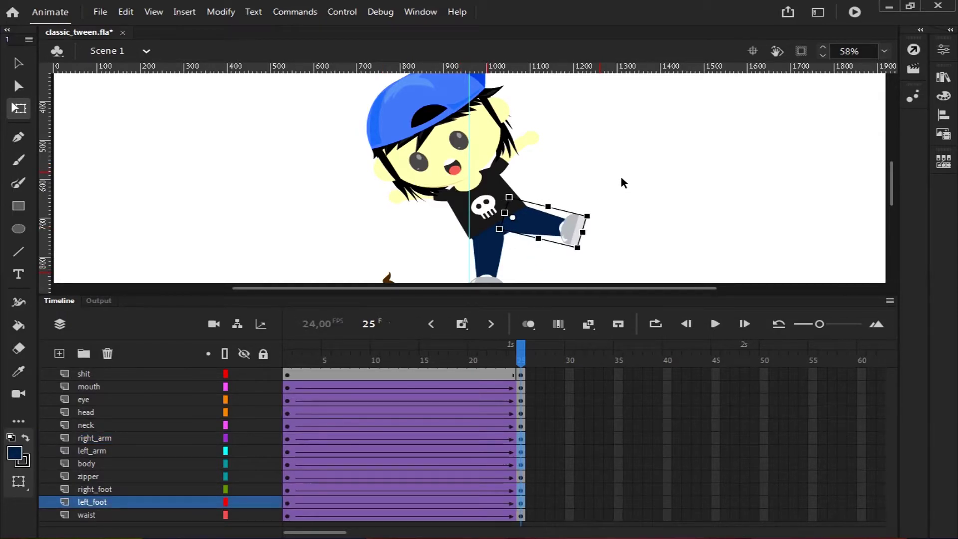
pyautogui.click(621, 178)
# Rotate the head to a more upright angle and seat it back onto the neck.
pyautogui.click(494, 163)
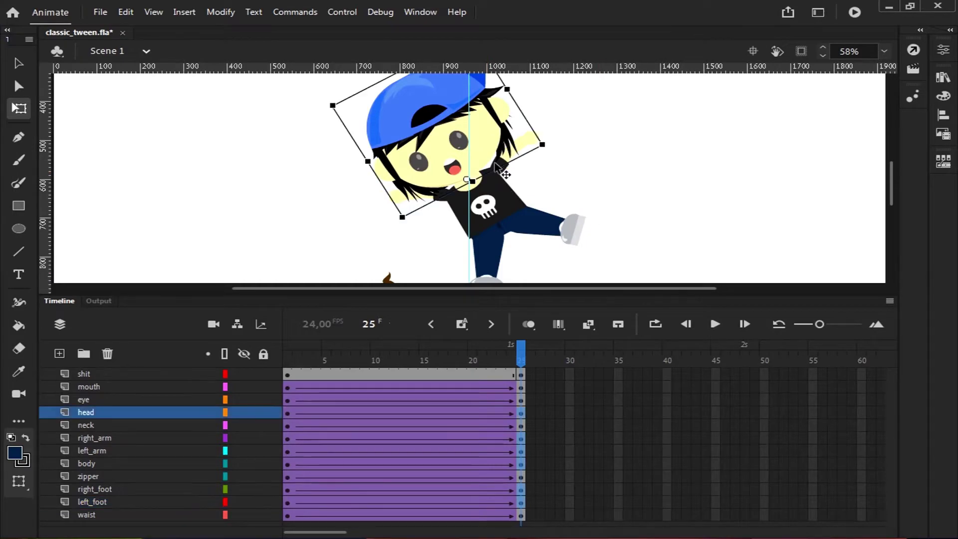
pyautogui.moveTo(548, 152); pyautogui.dragTo(549, 167)
pyautogui.scroll(5, 477, 166)
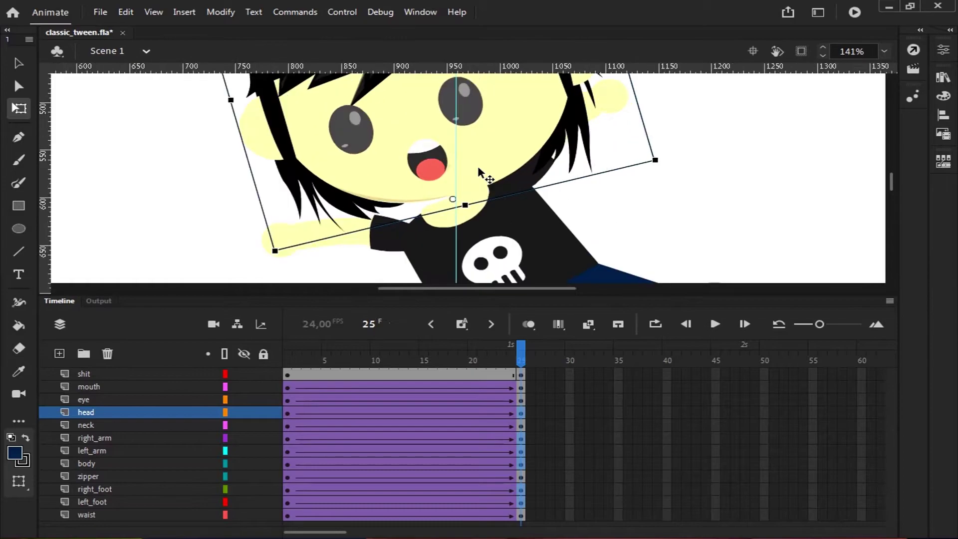
pyautogui.moveTo(479, 169); pyautogui.dragTo(474, 173)
pyautogui.scroll(-6, 651, 193)
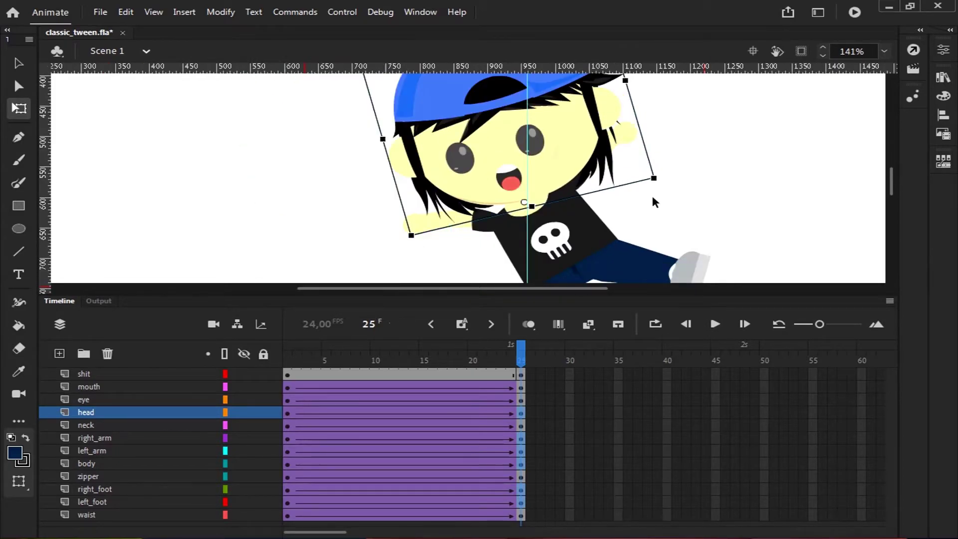
pyautogui.scroll(1, 542, 247)
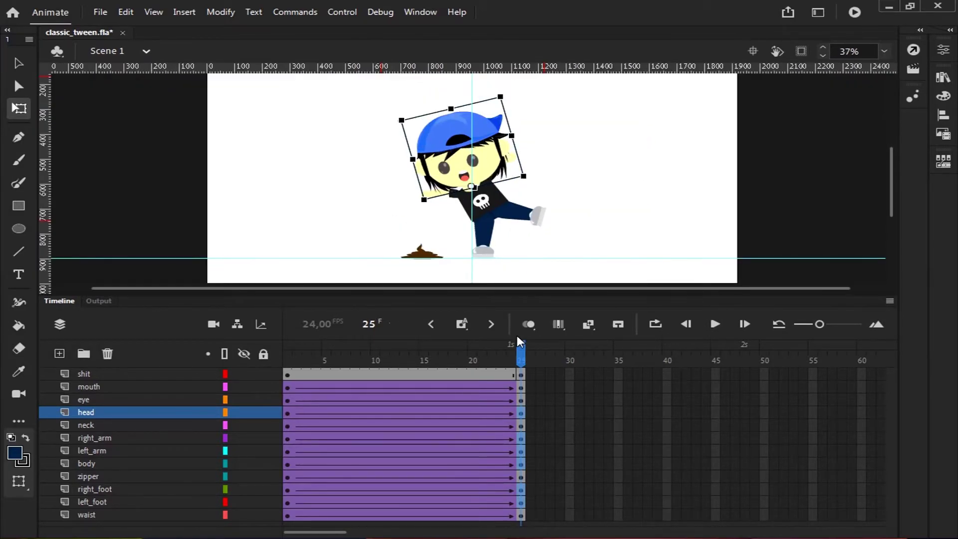
pyautogui.moveTo(519, 345); pyautogui.dragTo(272, 385)
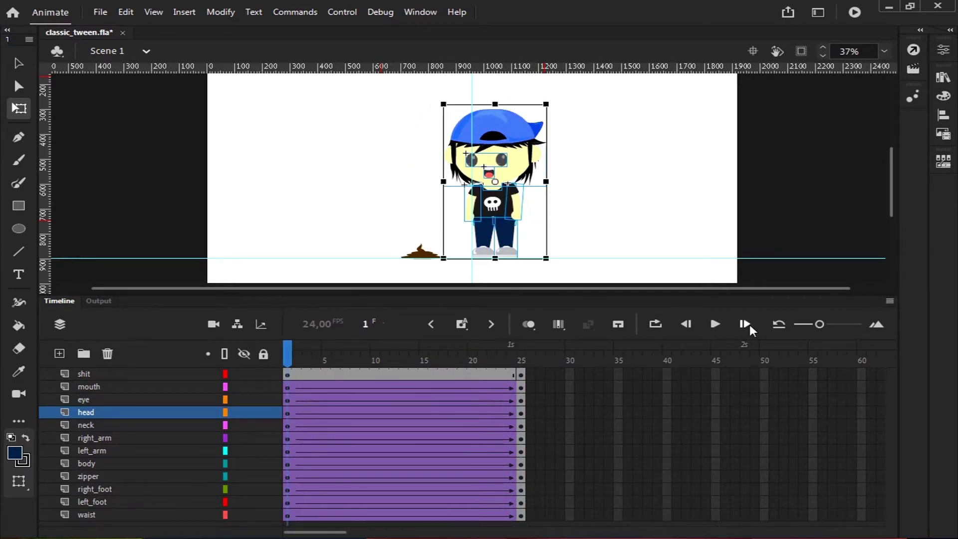
# Play the kick tween from the start, then scrub back to frame 9.
pyautogui.click(715, 326)
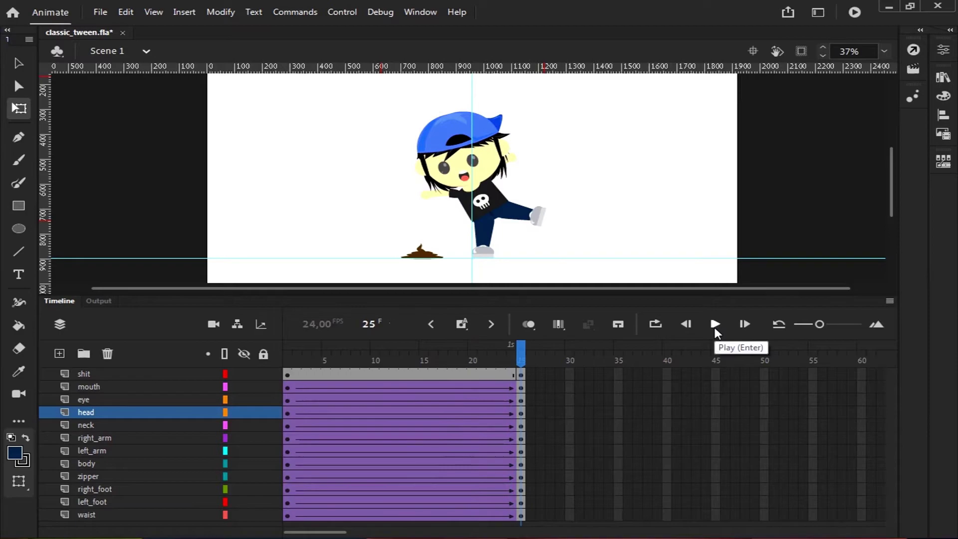
pyautogui.moveTo(523, 357); pyautogui.dragTo(364, 368)
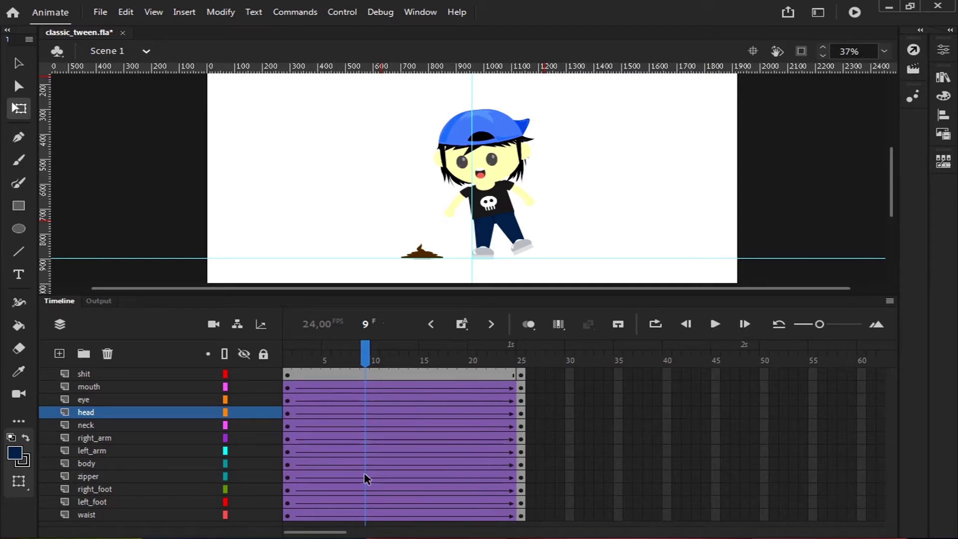
# Keyframe the left_foot layer at frame 9, swinging the foot outward, then rotate it down at frame 12.
pyautogui.click(365, 501)
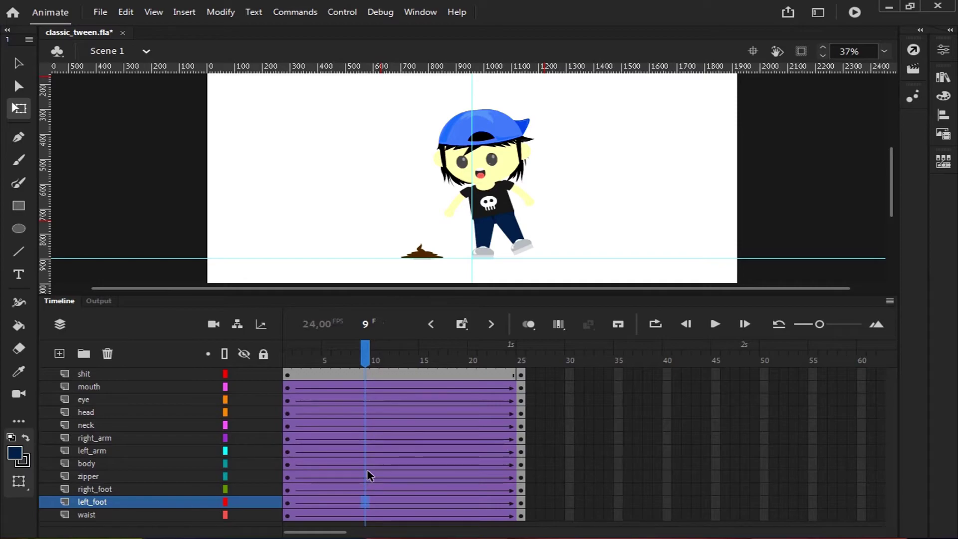
pyautogui.press('F6')
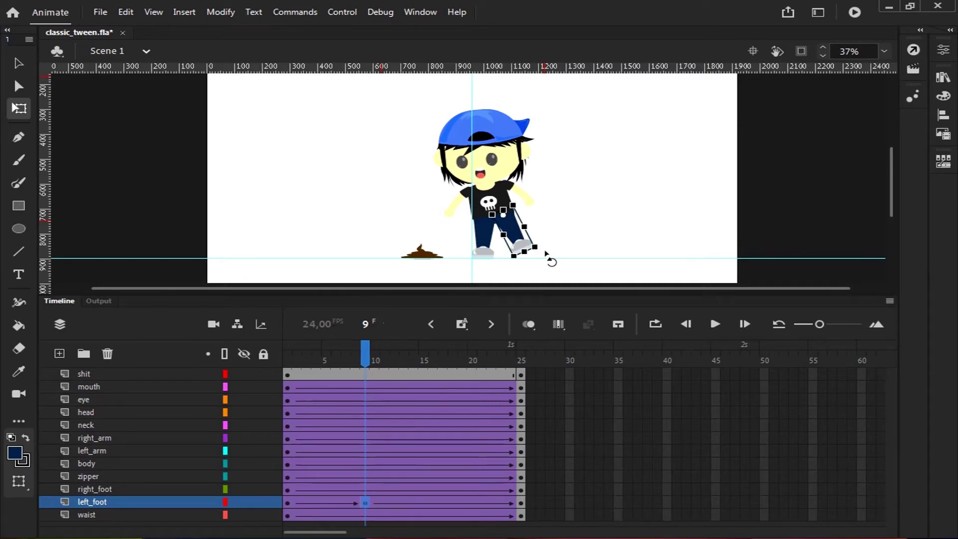
pyautogui.moveTo(546, 253); pyautogui.dragTo(558, 244)
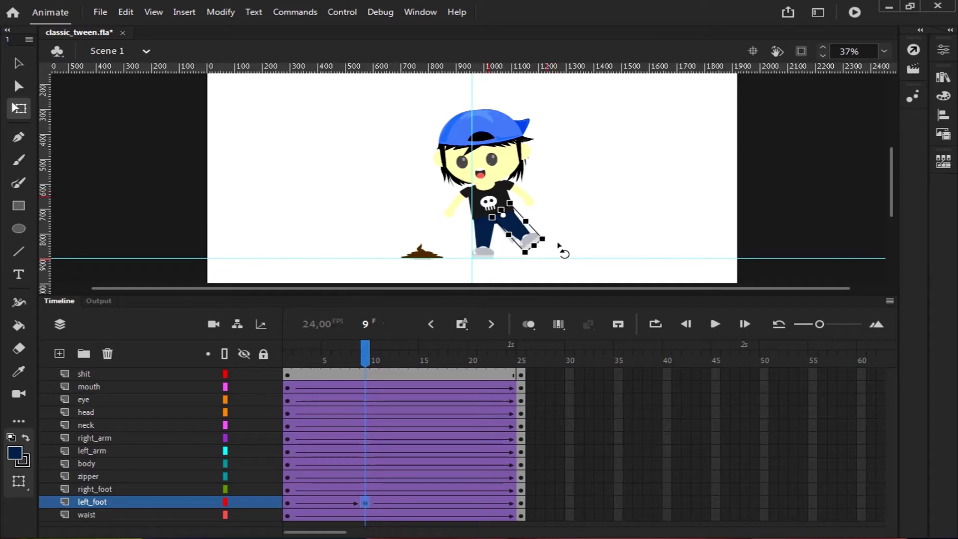
pyautogui.moveTo(364, 350); pyautogui.dragTo(395, 354)
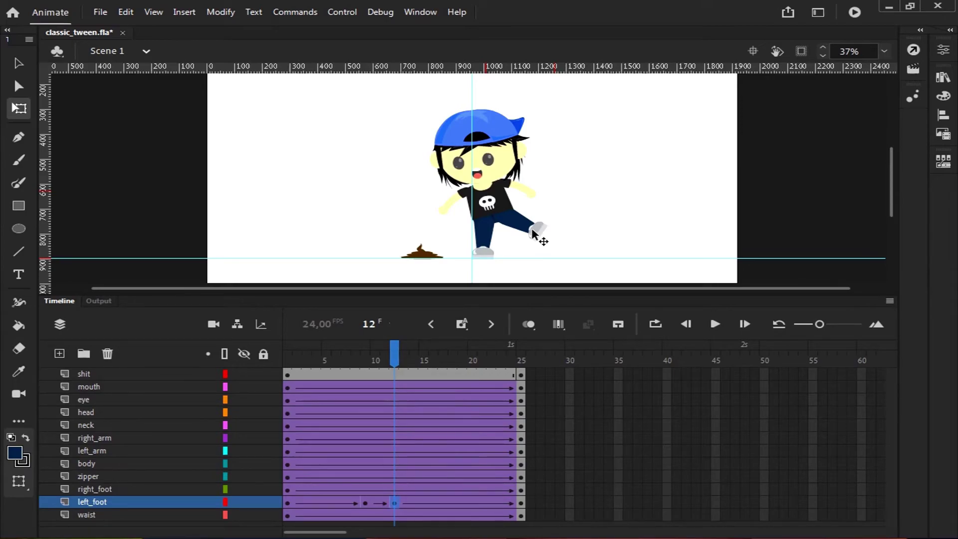
pyautogui.click(531, 227)
pyautogui.moveTo(541, 256)
pyautogui.mouseDown()
pyautogui.moveTo(525, 261)
pyautogui.moveTo(528, 253)
pyautogui.mouseUp()
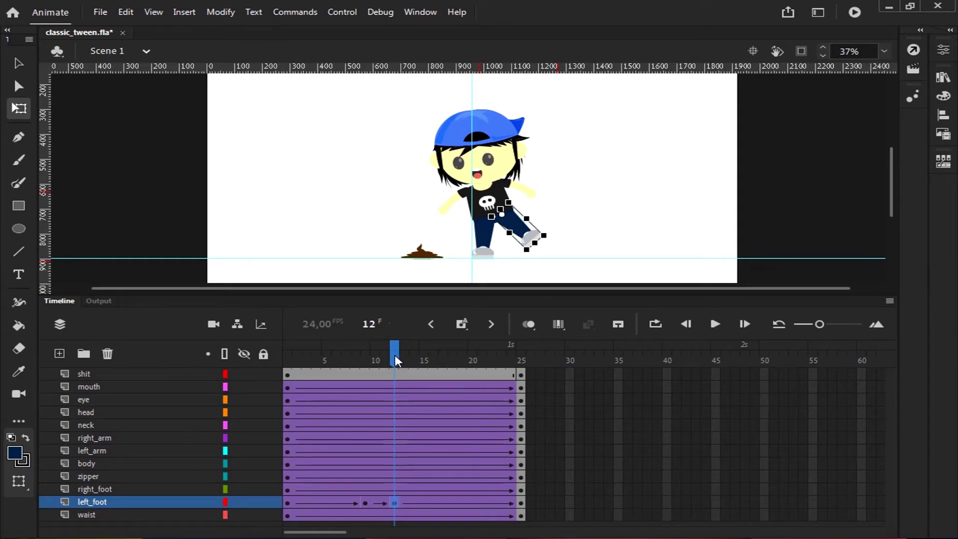
pyautogui.moveTo(395, 357); pyautogui.dragTo(403, 355)
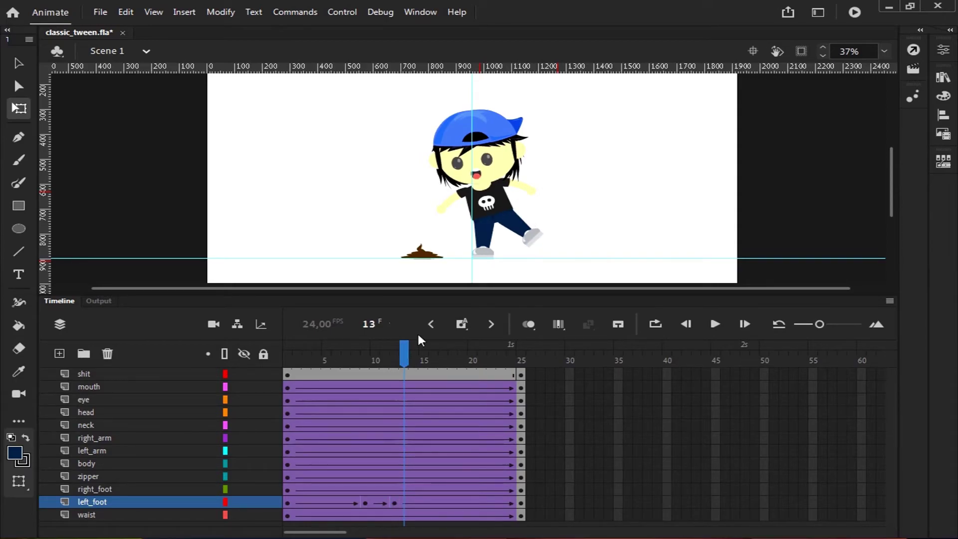
# Preview the kick playback several times, then step between frames 10 and 9.
pyautogui.press('Return')
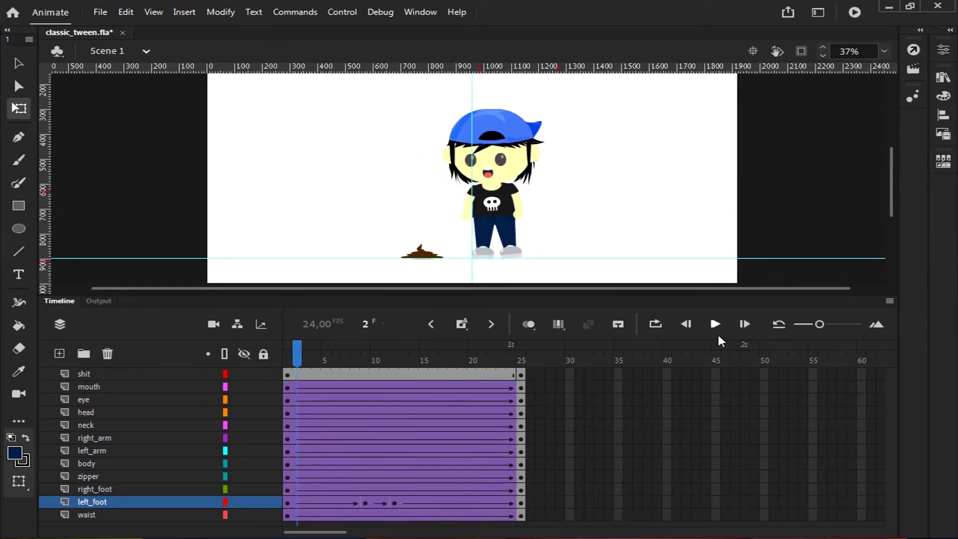
pyautogui.click(715, 325)
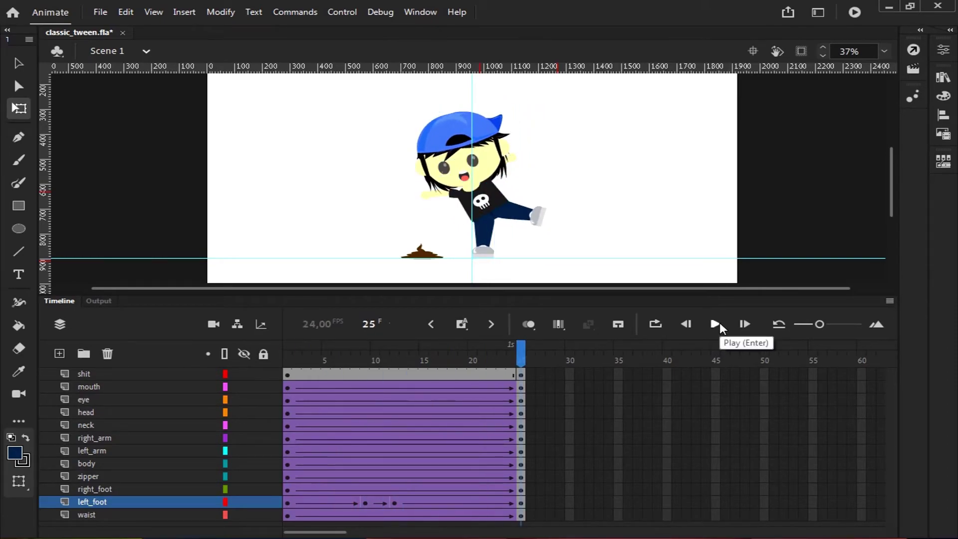
pyautogui.click(714, 324)
pyautogui.click(714, 324)
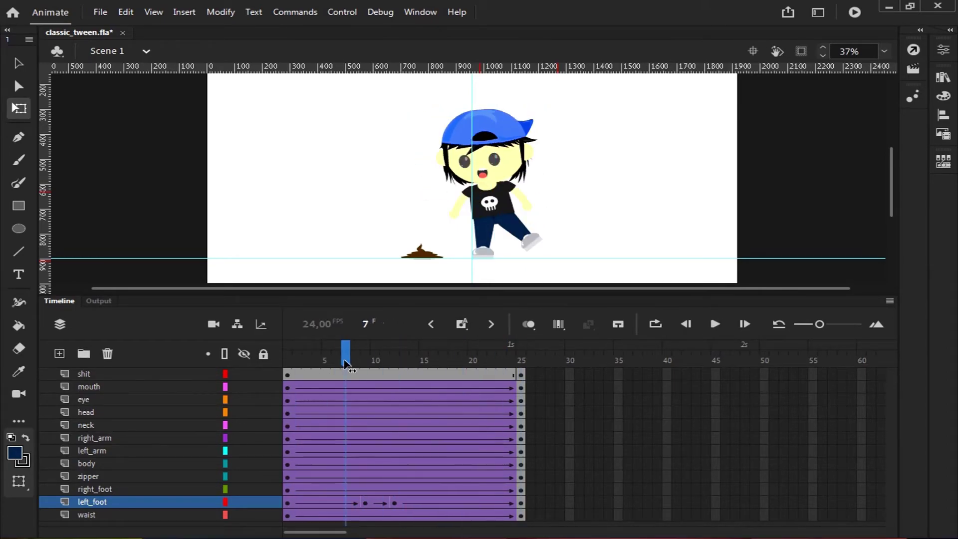
pyautogui.press('Return')
pyautogui.press('.')
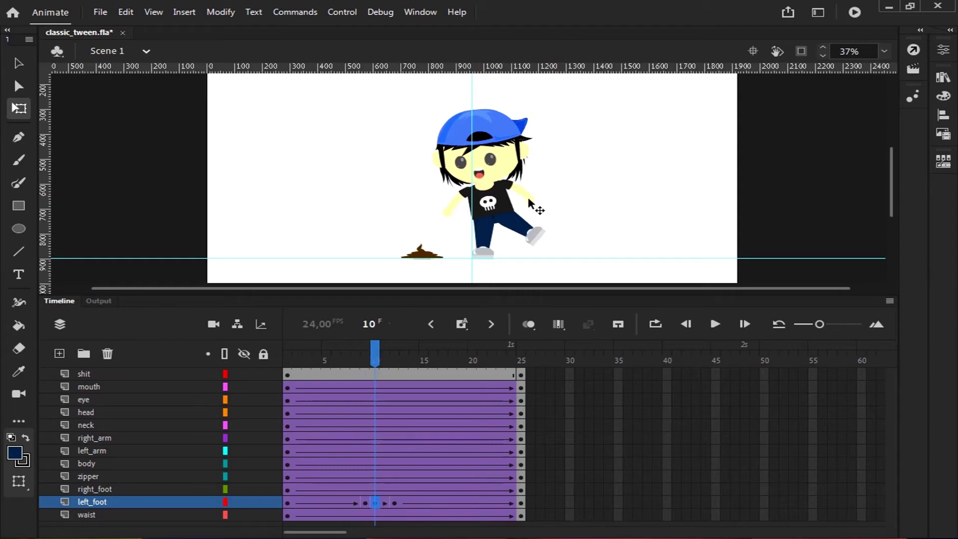
pyautogui.press(',')
# Rotate the left arm upward at frame 9 and downward at frame 12.
pyautogui.click(366, 454)
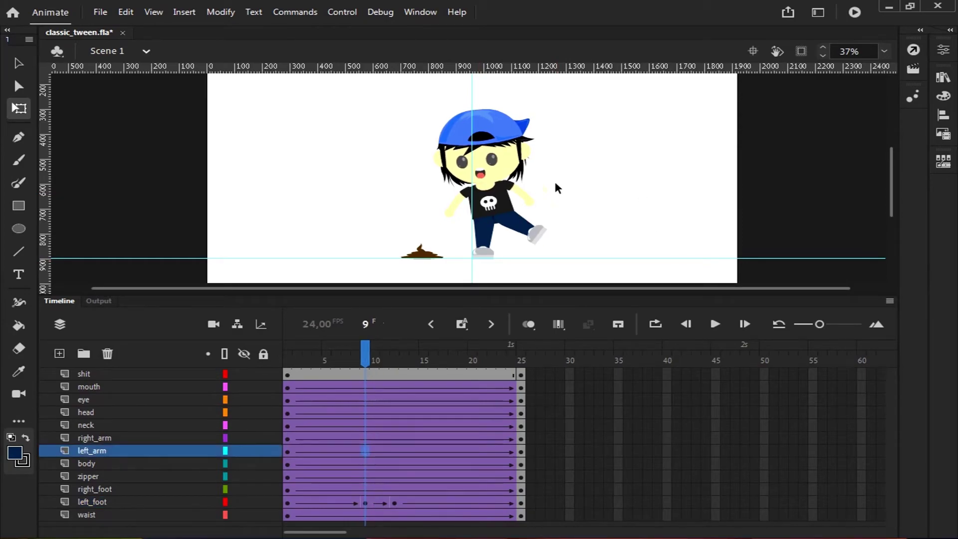
pyautogui.click(539, 204)
pyautogui.moveTo(545, 230); pyautogui.dragTo(553, 191)
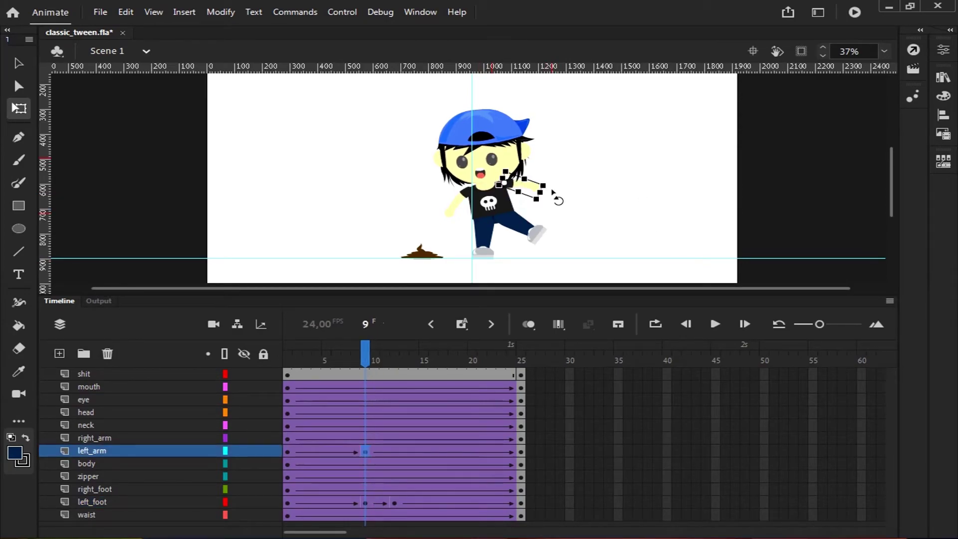
pyautogui.press('.')
pyautogui.press('.')
pyautogui.press('.')
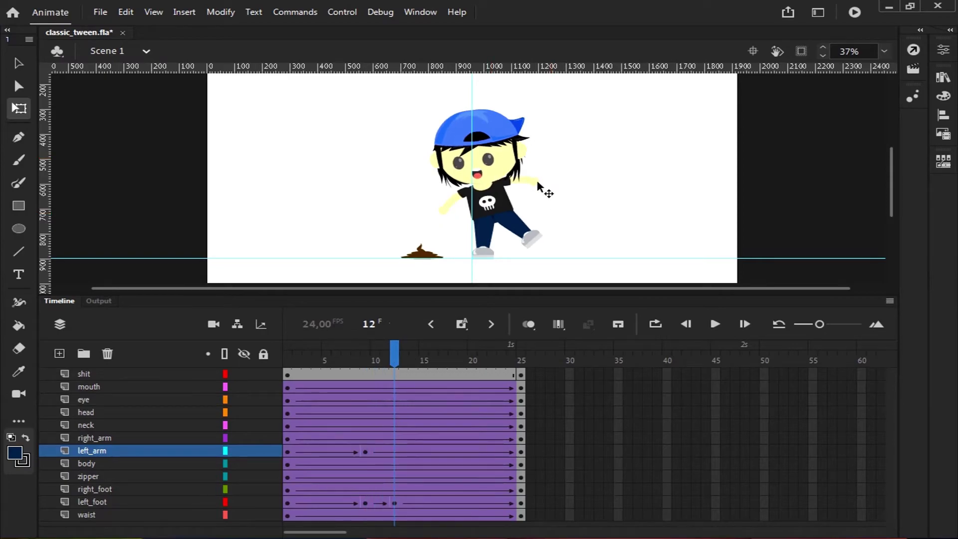
pyautogui.click(536, 183)
pyautogui.moveTo(546, 204); pyautogui.dragTo(537, 212)
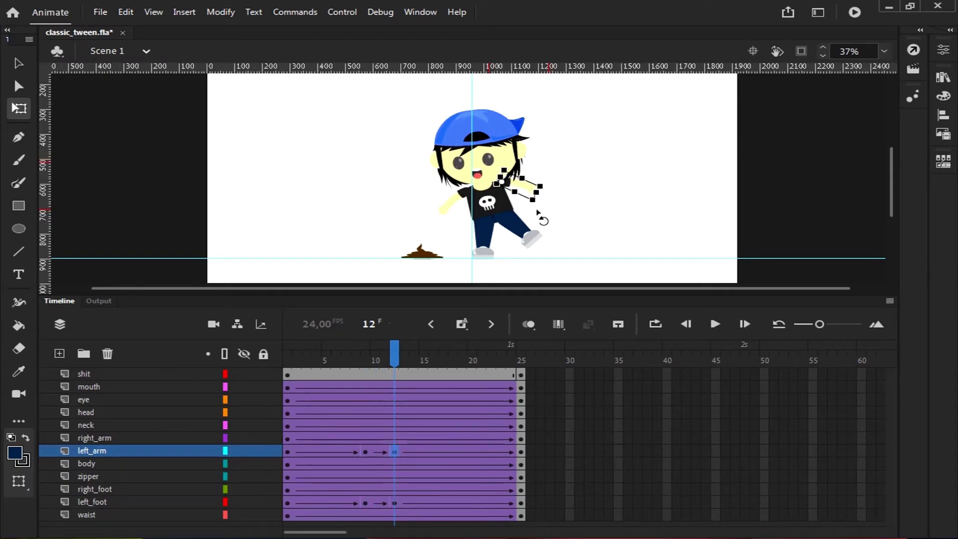
# Rotate the right arm at frame 9 and down at frame 12, then play back the arm swings.
pyautogui.click(365, 439)
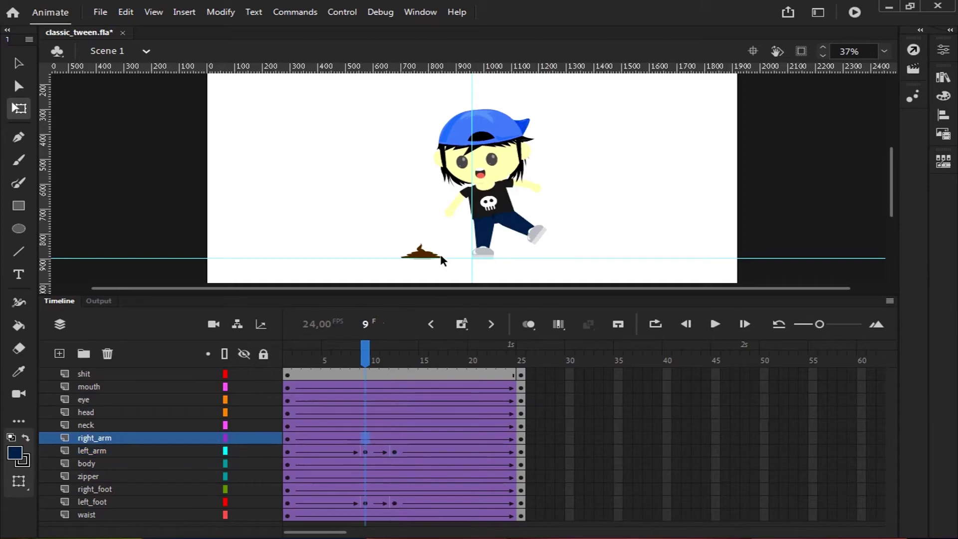
pyautogui.click(449, 212)
pyautogui.moveTo(464, 236); pyautogui.dragTo(429, 223)
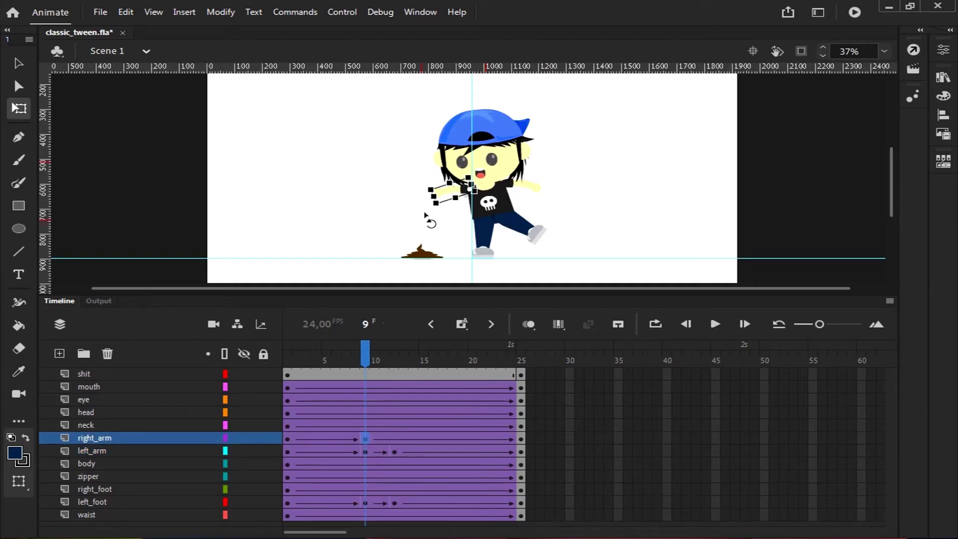
pyautogui.moveTo(365, 347); pyautogui.dragTo(399, 350)
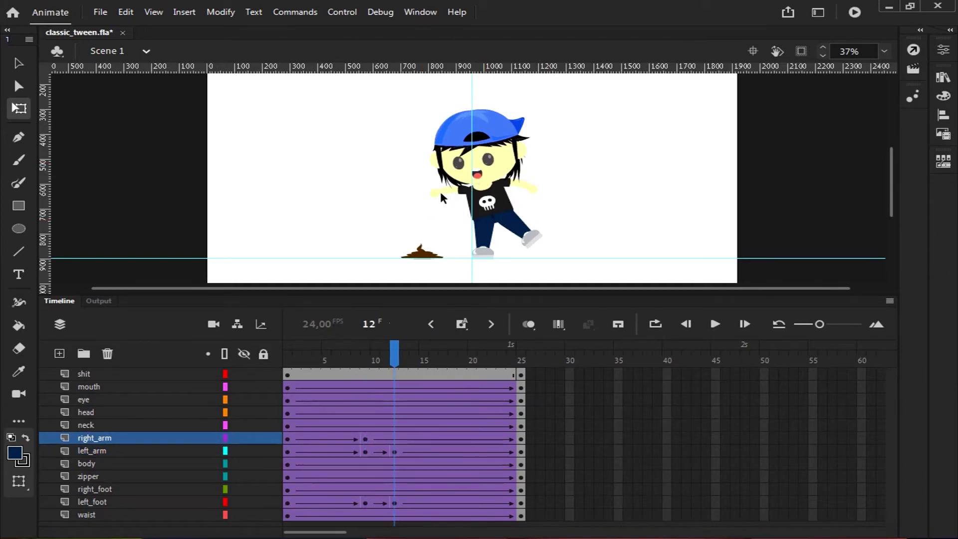
pyautogui.click(441, 197)
pyautogui.moveTo(428, 205); pyautogui.dragTo(462, 230)
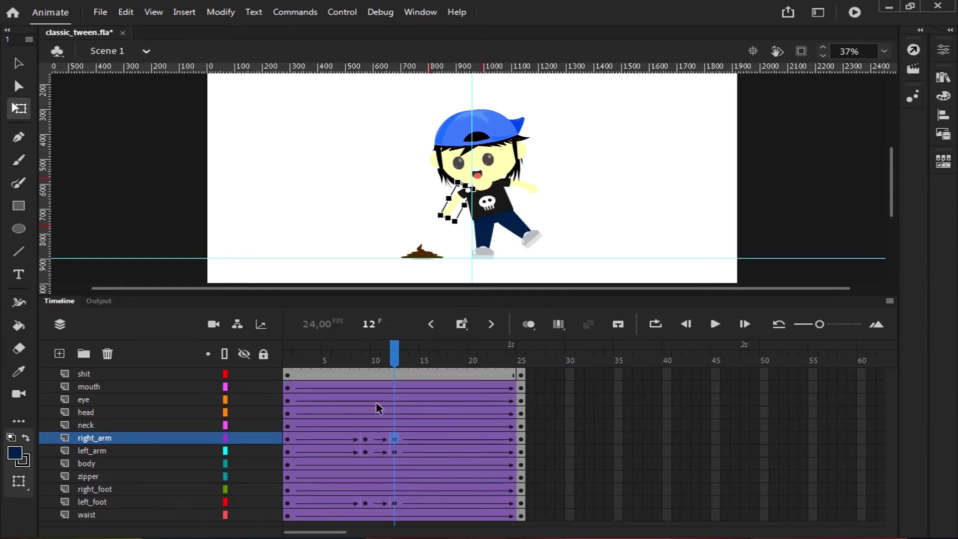
pyautogui.press('Return')
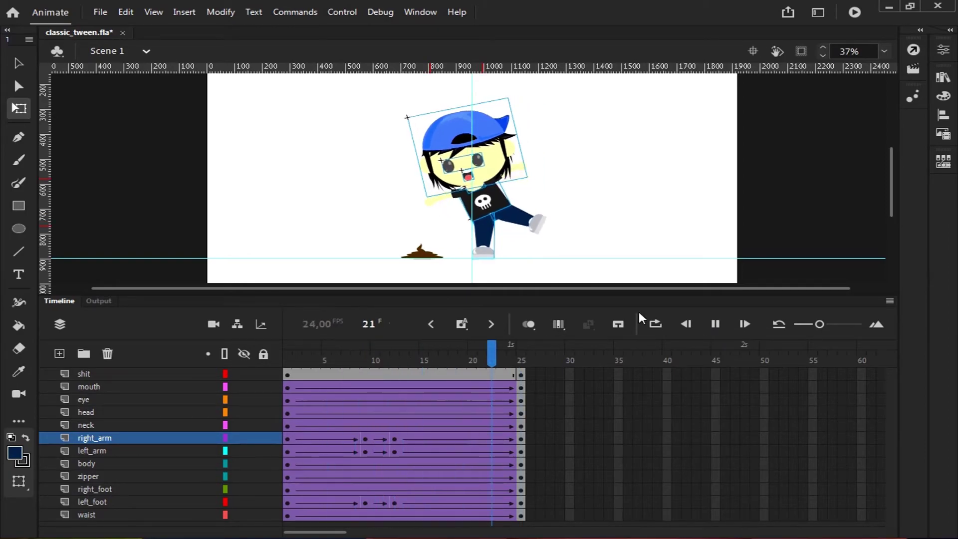
pyautogui.click(472, 358)
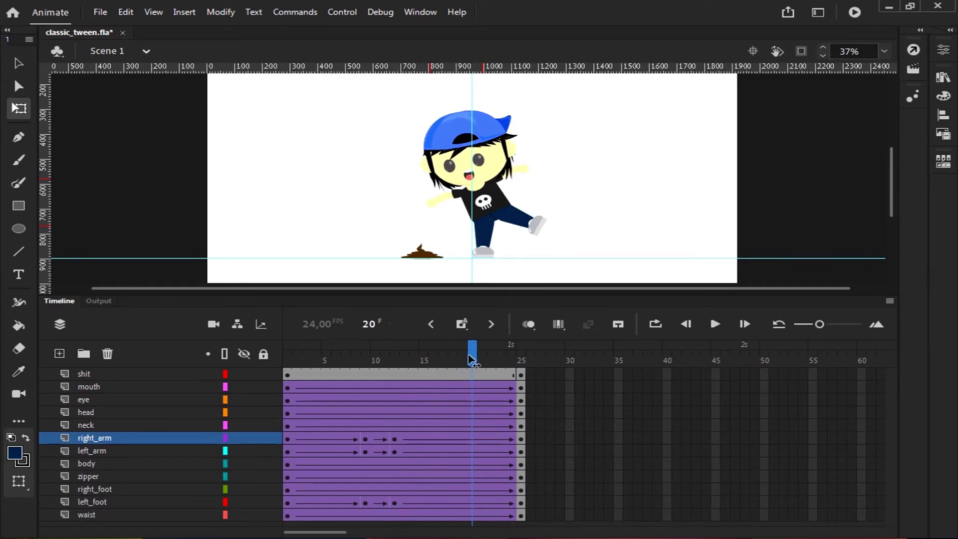
# Tilt the head counter-clockwise at frame 9 and scrub through to frame 25.
pyautogui.click(365, 412)
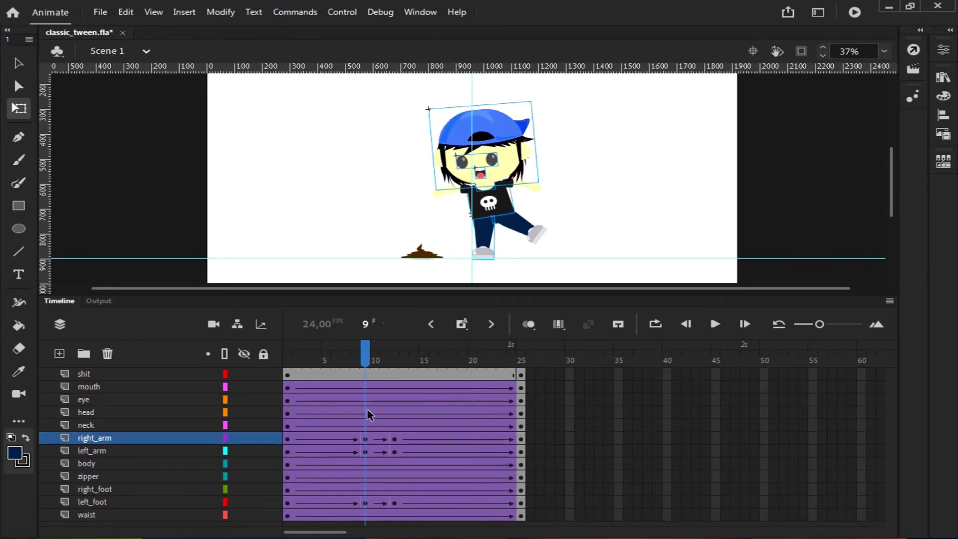
pyautogui.click(523, 170)
pyautogui.moveTo(546, 185); pyautogui.dragTo(545, 178)
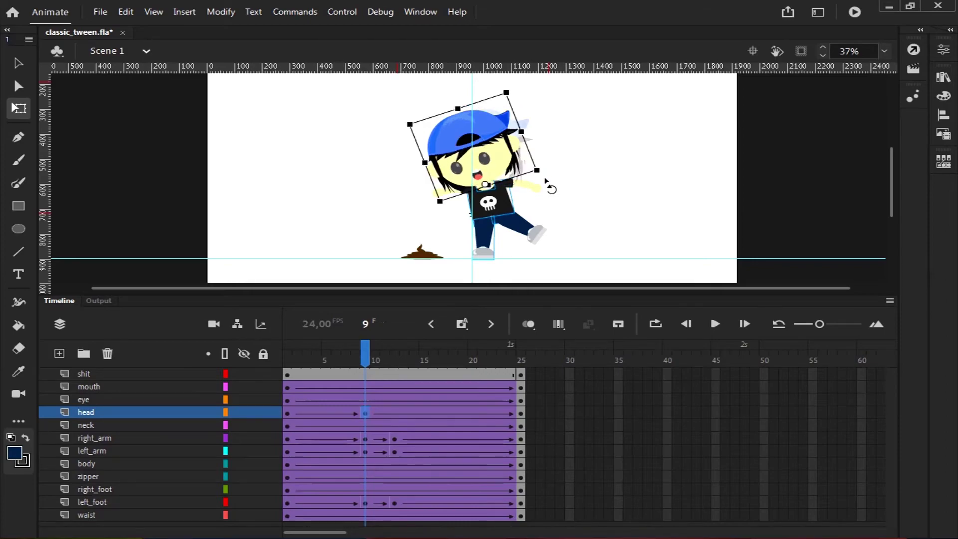
pyautogui.moveTo(356, 349); pyautogui.dragTo(525, 356)
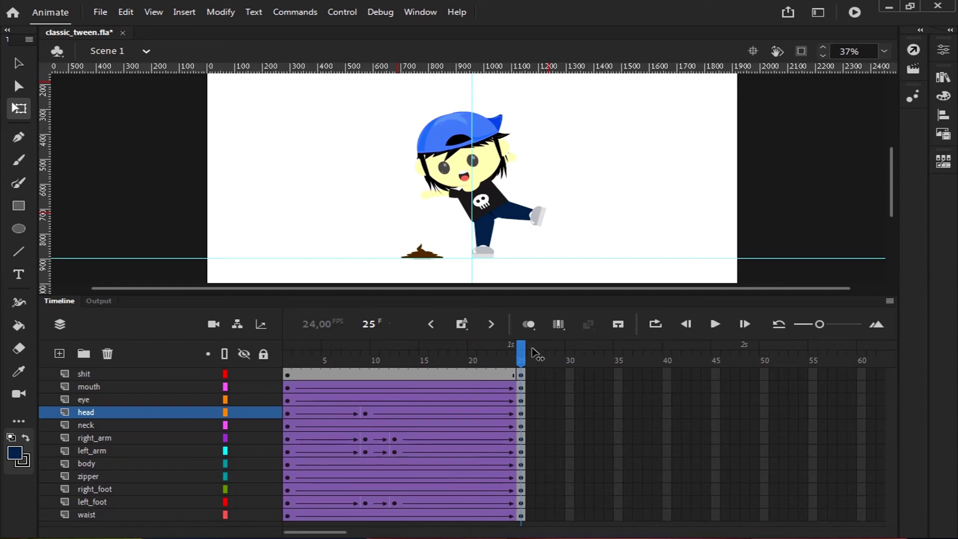
# Play the whole animation, then scrub through the kick from frame 9 to frame 24.
pyautogui.click(715, 324)
pyautogui.click(366, 359)
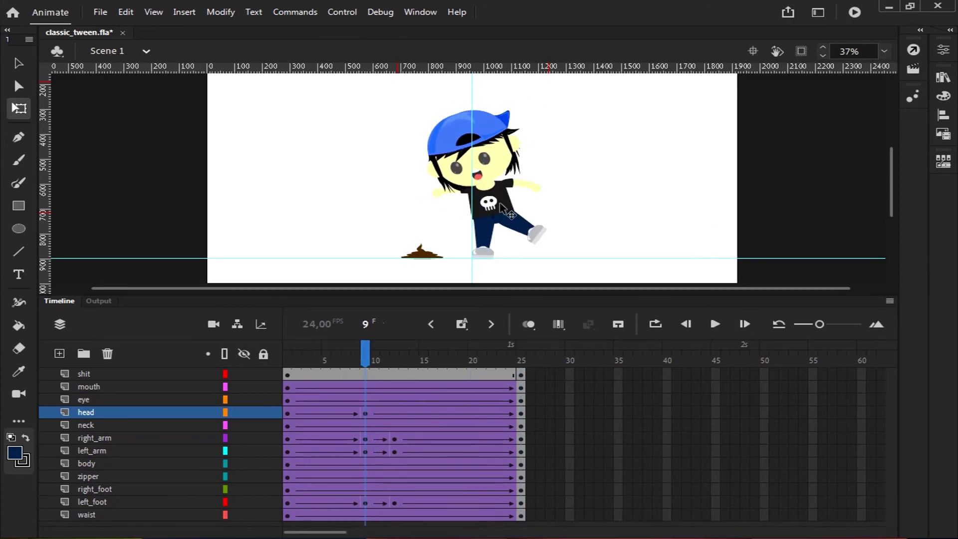
pyautogui.scroll(2, 541, 189)
pyautogui.moveTo(365, 347); pyautogui.dragTo(287, 344)
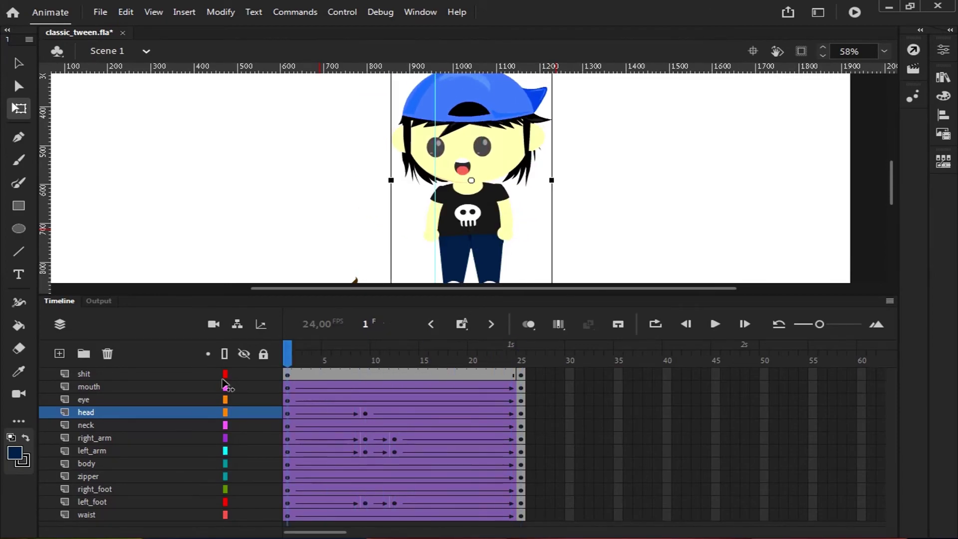
# Apply a Cubic ease-in to the tweens on frames 1–24 of all body layers and replay it.
pyautogui.moveTo(288, 388); pyautogui.dragTo(514, 516)
pyautogui.click(919, 55)
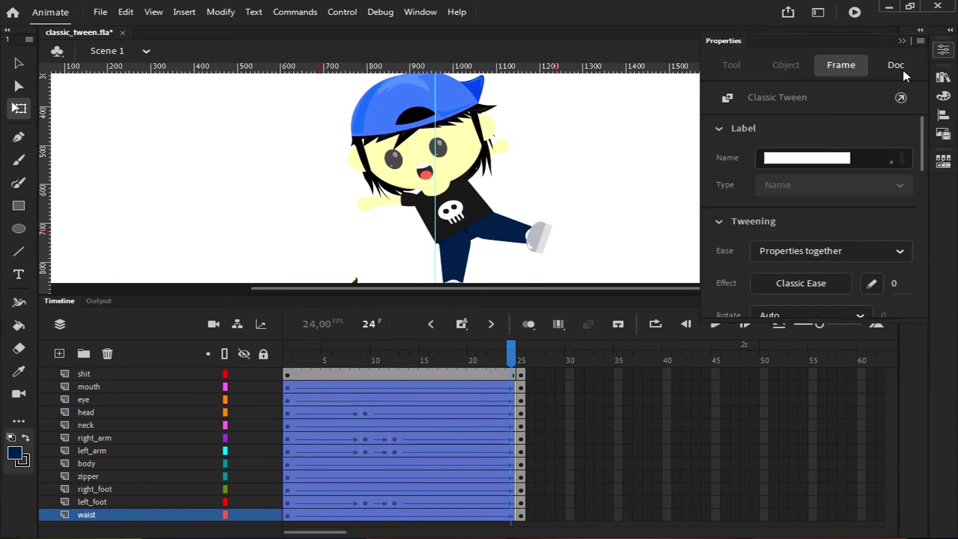
pyautogui.click(824, 278)
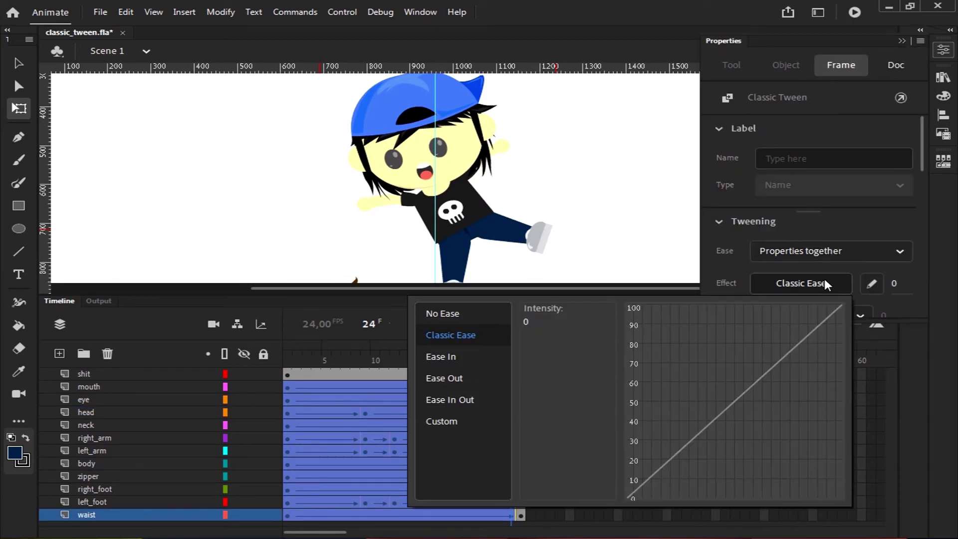
pyautogui.click(454, 357)
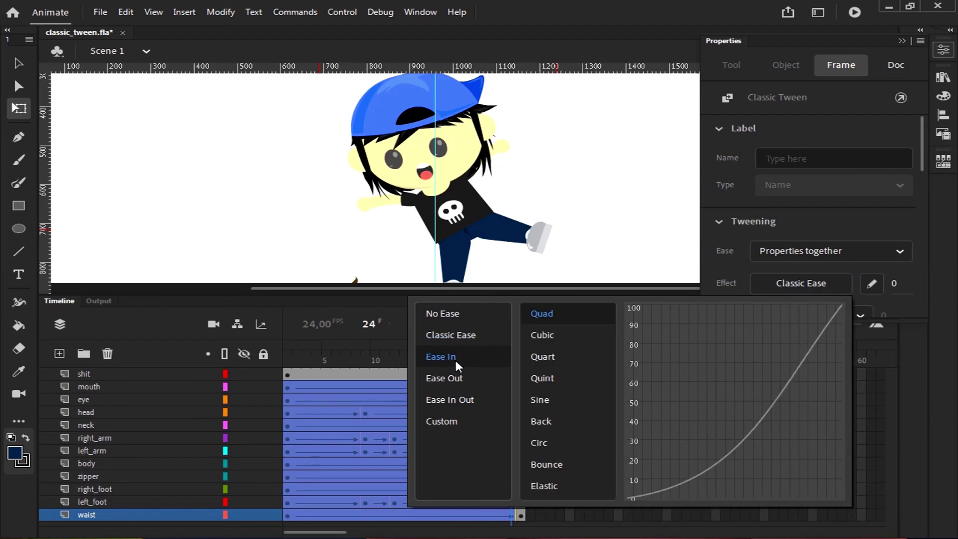
pyautogui.doubleClick(565, 333)
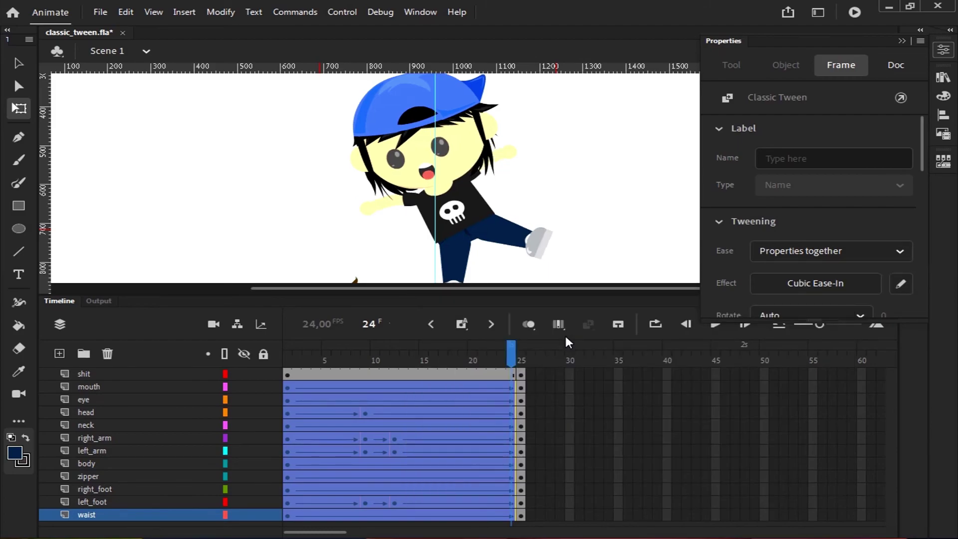
pyautogui.click(716, 325)
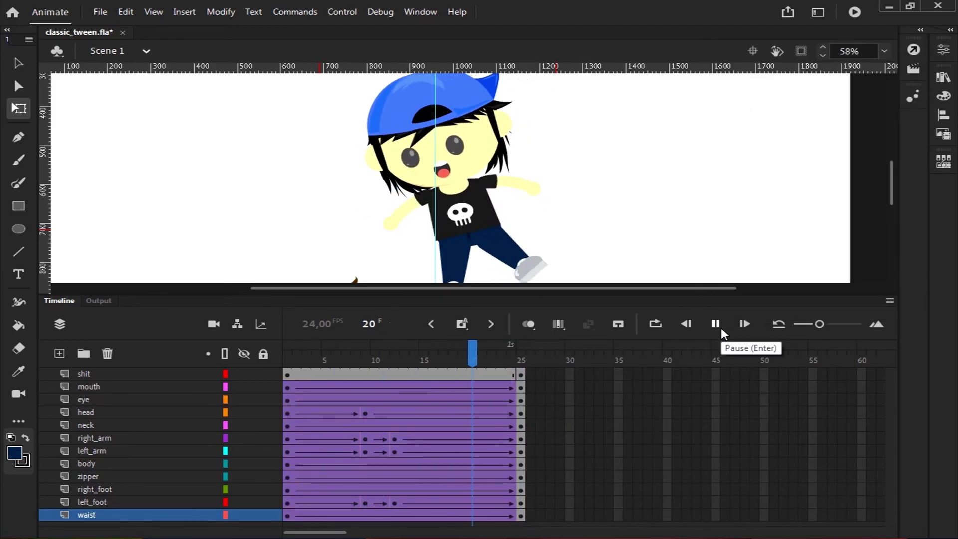
pyautogui.click(721, 330)
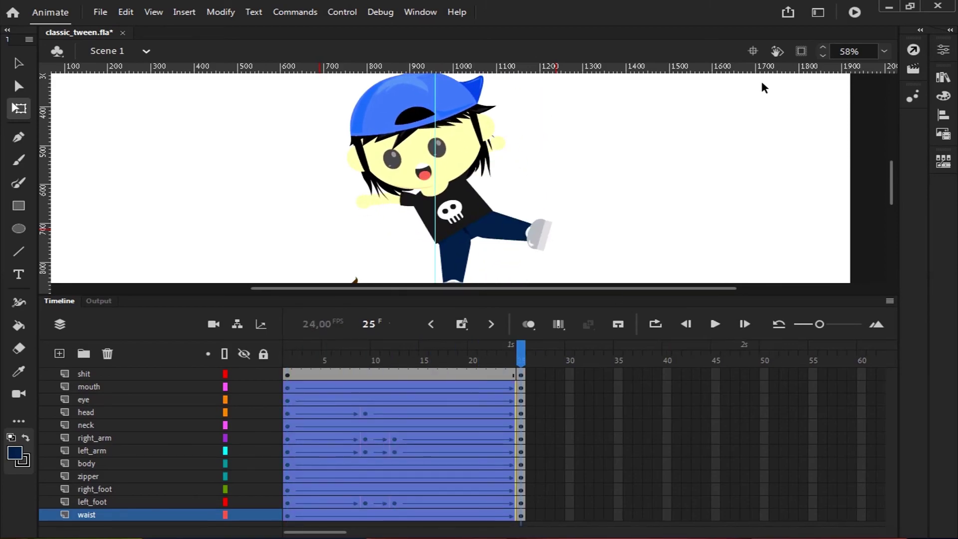
# Export and test the kick animation as classic_tween.swf in Flash Player with Ctrl+Enter.
pyautogui.hotkey('ctrl', 'Return')
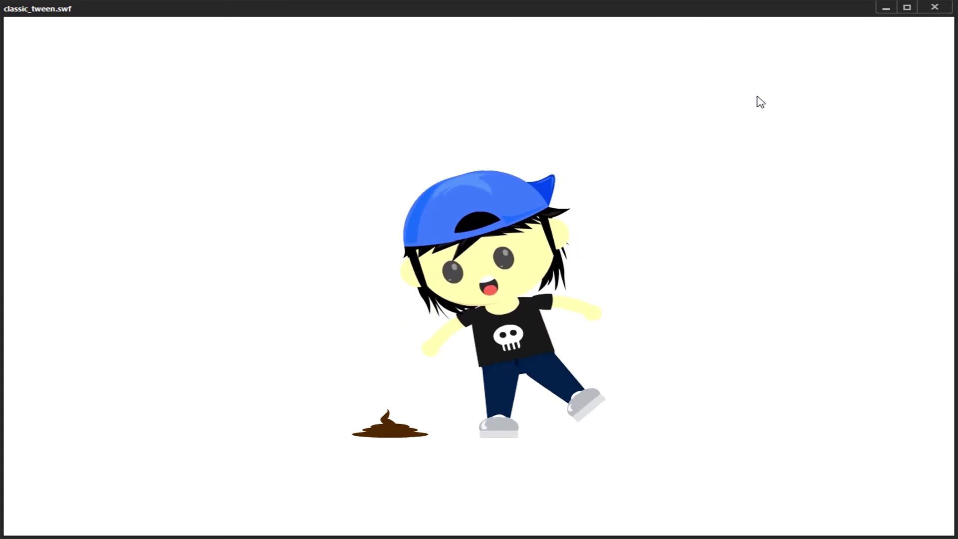